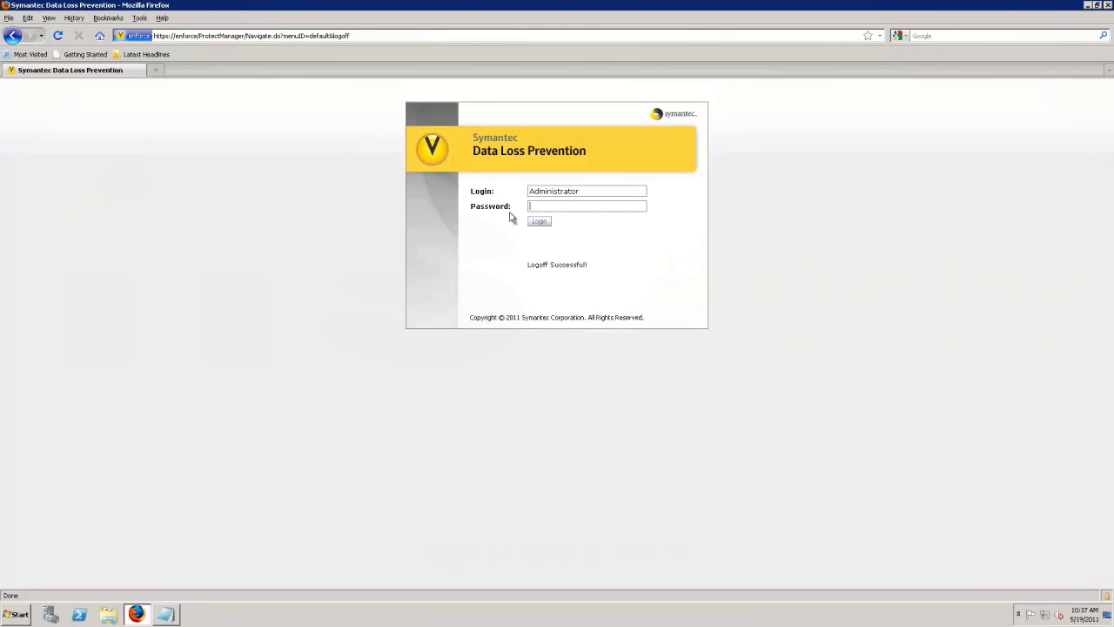
- Log in to the Enforce console with the account password
{"action": "type", "text": "password"}
{"action": "key", "text": "Return"}
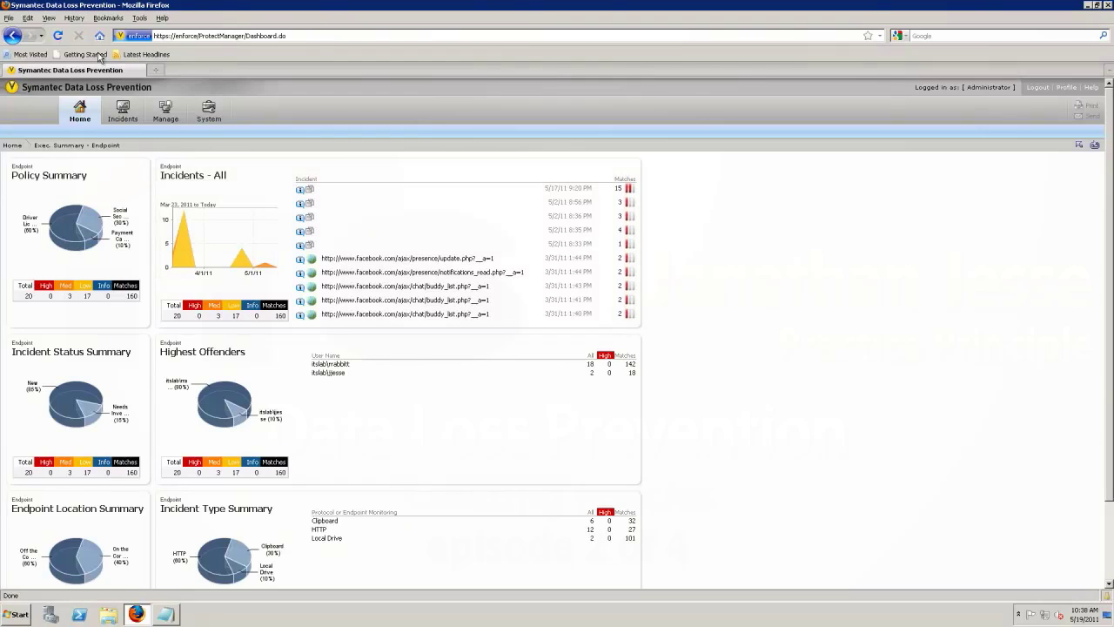
- Go to Manage > Policies > Policy List and open the Driver License policy
{"action": "mouse_move", "coordinate": [162, 112]}
{"action": "left_click", "coordinate": [170, 140]}
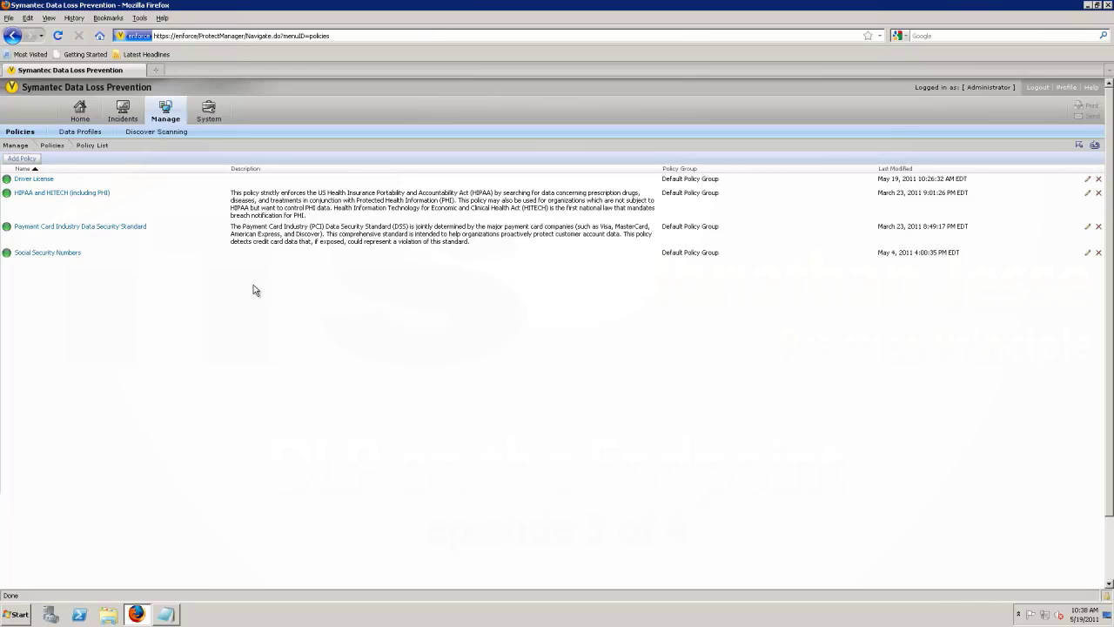
{"action": "left_click", "coordinate": [37, 180]}
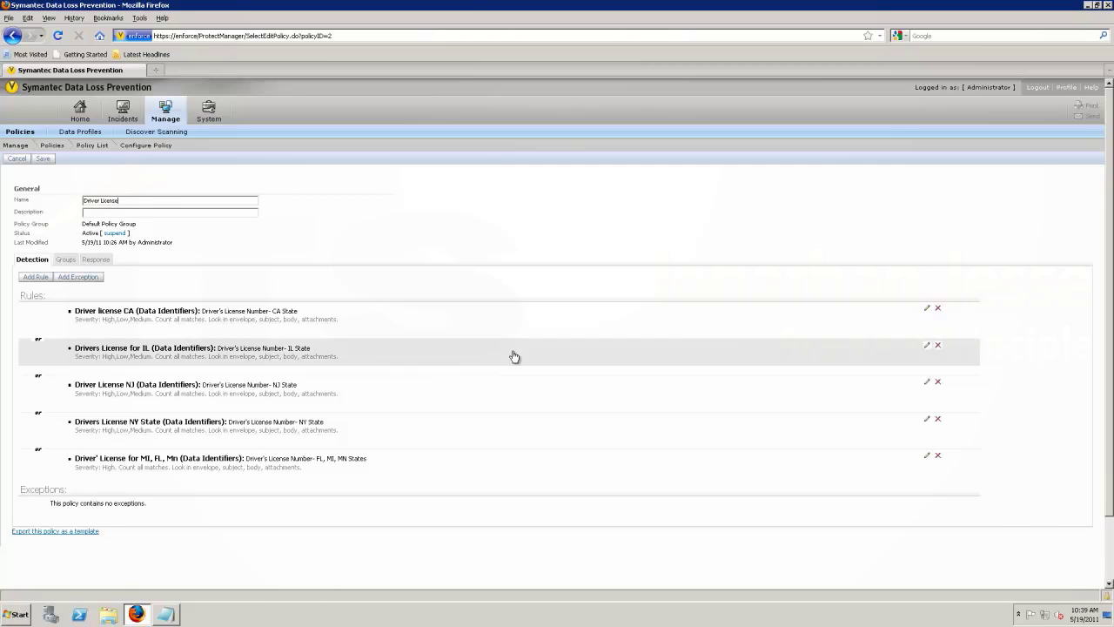
- Leave the Driver license CA rule unsaved and open the MI, FL, MN rule instead
{"action": "left_click", "coordinate": [502, 313]}
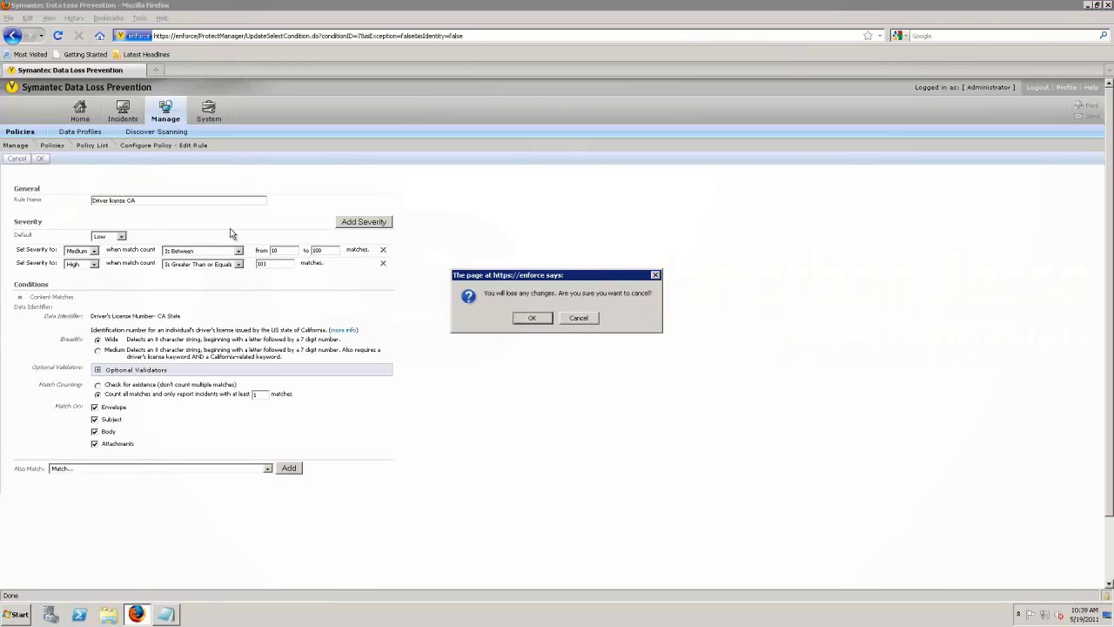
{"action": "left_click", "coordinate": [531, 318]}
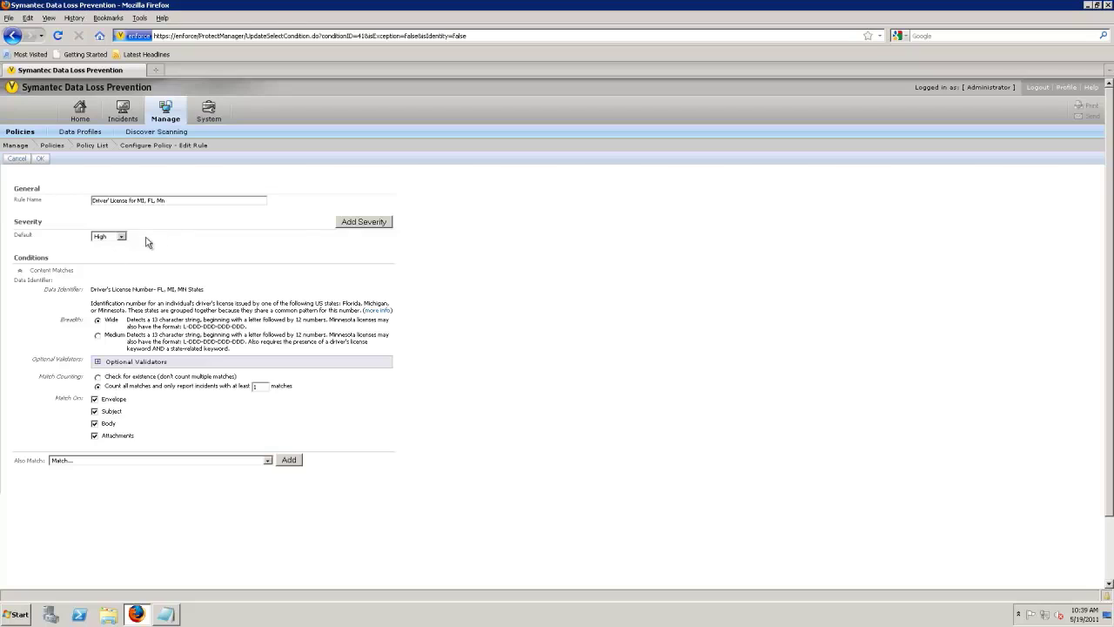
{"action": "left_click", "coordinate": [114, 236]}
- Make Medium the default severity and add a High tier at 100 or more matches
{"action": "left_click", "coordinate": [114, 239]}
{"action": "left_click", "coordinate": [108, 247]}
{"action": "left_click", "coordinate": [358, 226]}
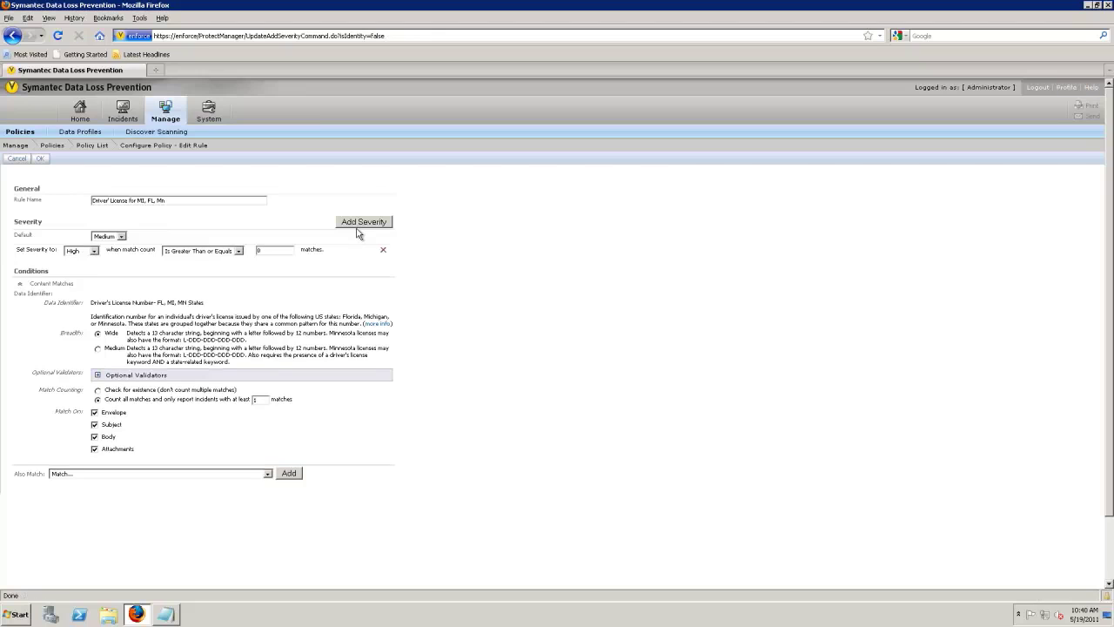
{"action": "left_click", "coordinate": [267, 253]}
{"action": "type", "text": "00"}
- Add a Low severity tier for match counts between 1 and 10
{"action": "left_click", "coordinate": [359, 225]}
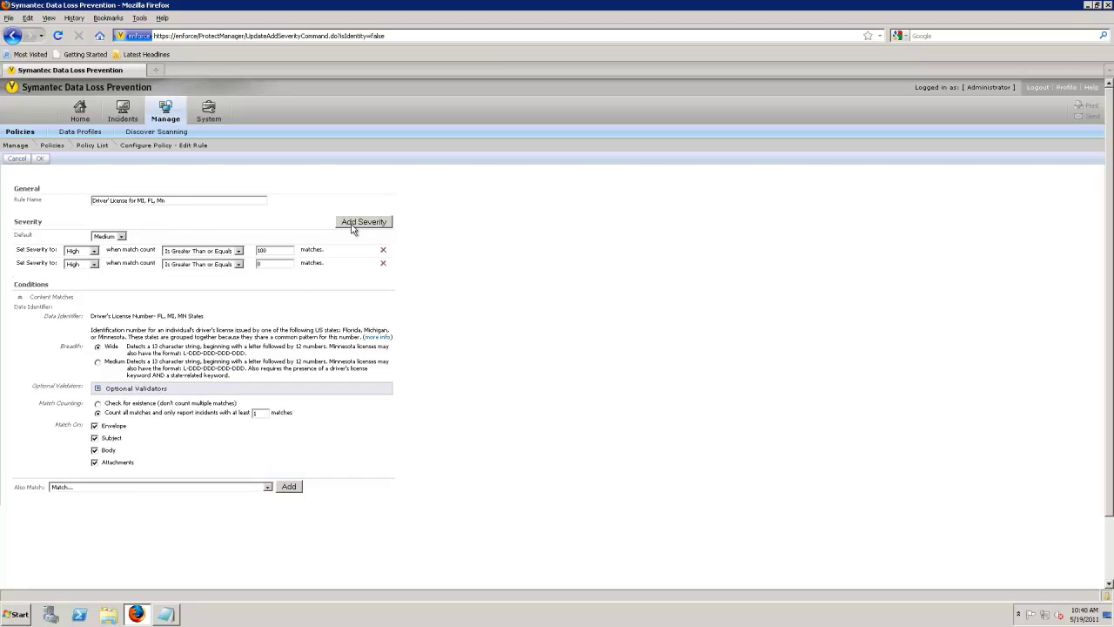
{"action": "left_click", "coordinate": [87, 269]}
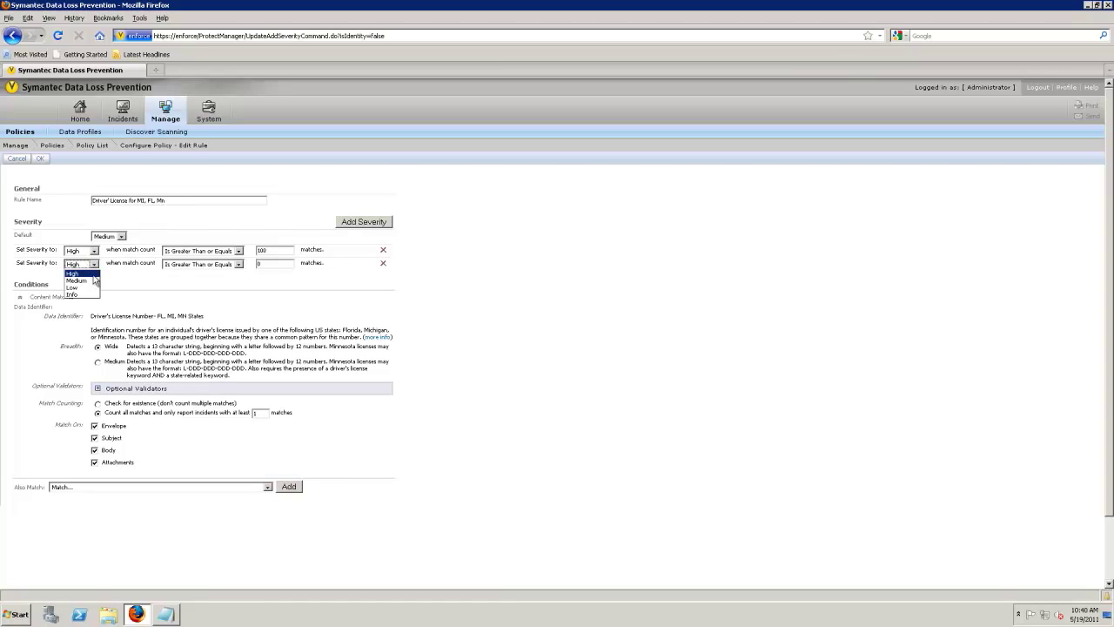
{"action": "left_click", "coordinate": [94, 285]}
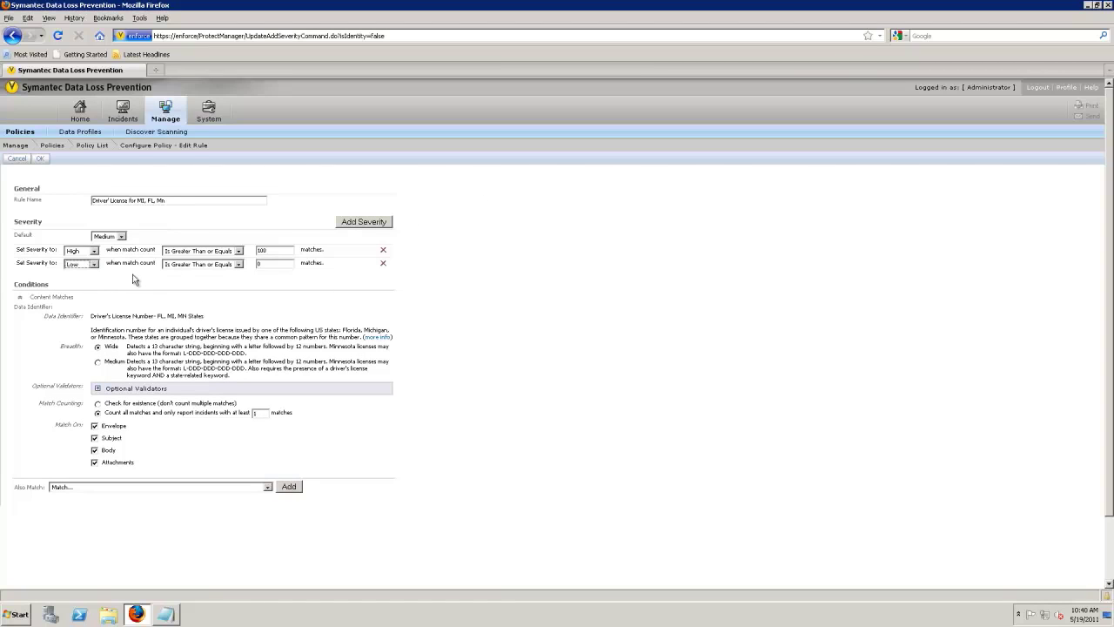
{"action": "left_click", "coordinate": [209, 264]}
{"action": "left_click", "coordinate": [179, 280]}
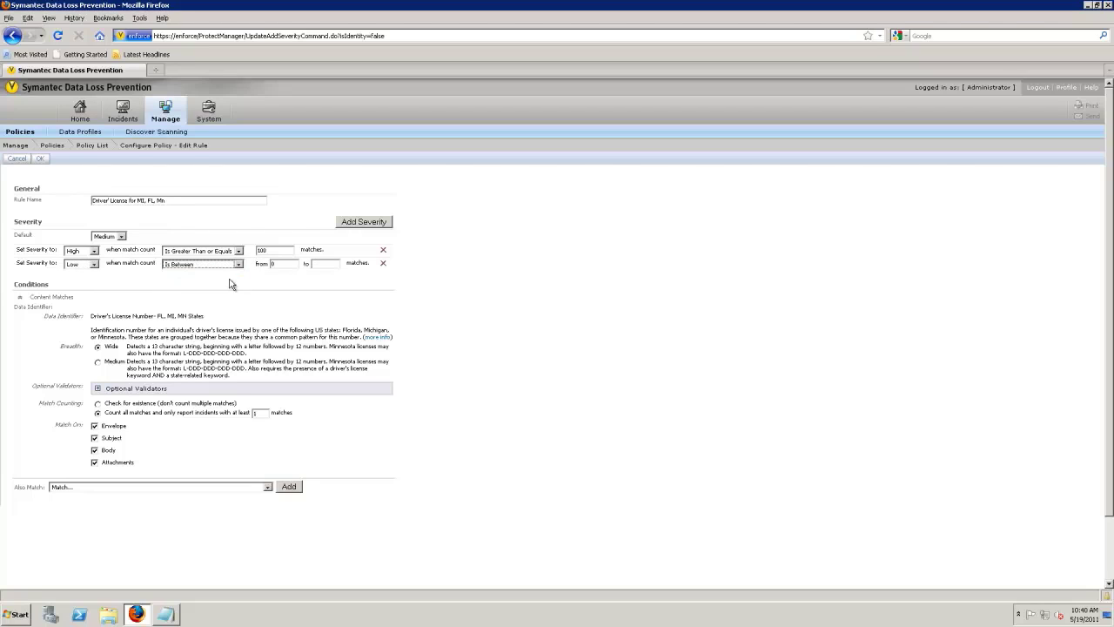
{"action": "left_click", "coordinate": [277, 266]}
{"action": "type", "text": "10"}
{"action": "left_click", "coordinate": [381, 336]}
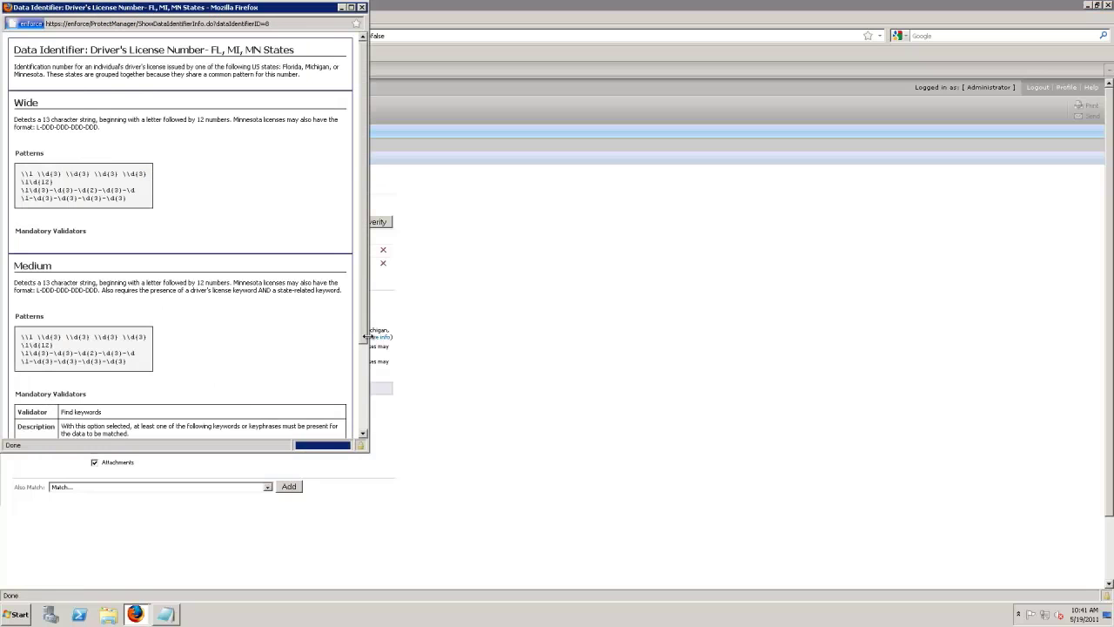
{"action": "left_click_drag", "start_coordinate": [233, 5], "coordinate": [567, 96]}
{"action": "scroll", "coordinate": [491, 228], "scroll_direction": "down", "scroll_amount": 3}
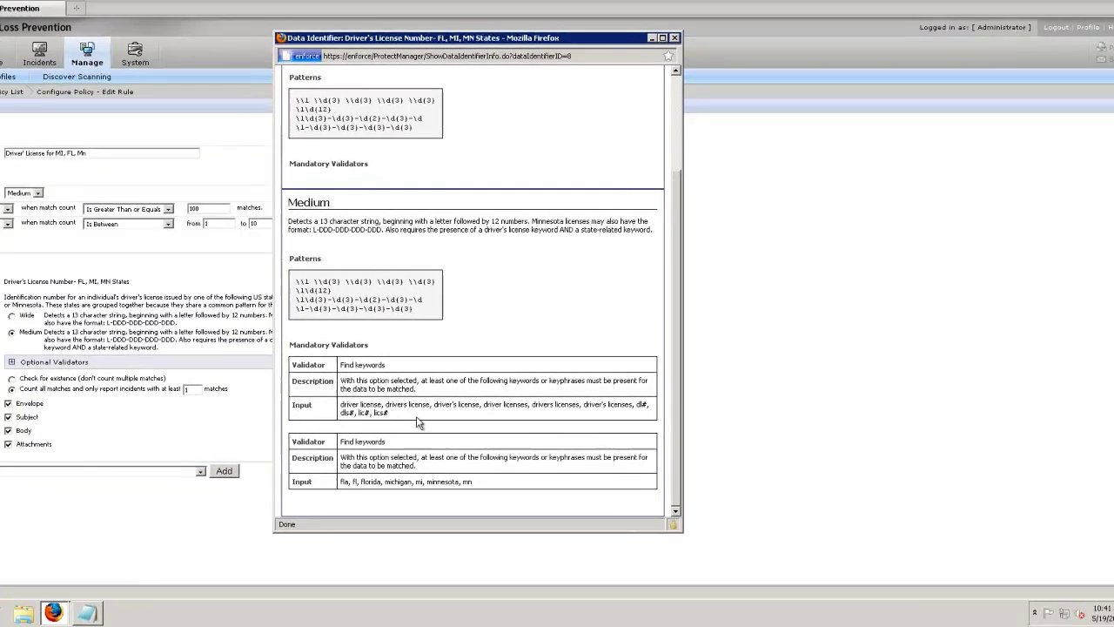
{"action": "left_click_drag", "start_coordinate": [418, 422], "coordinate": [275, 355]}
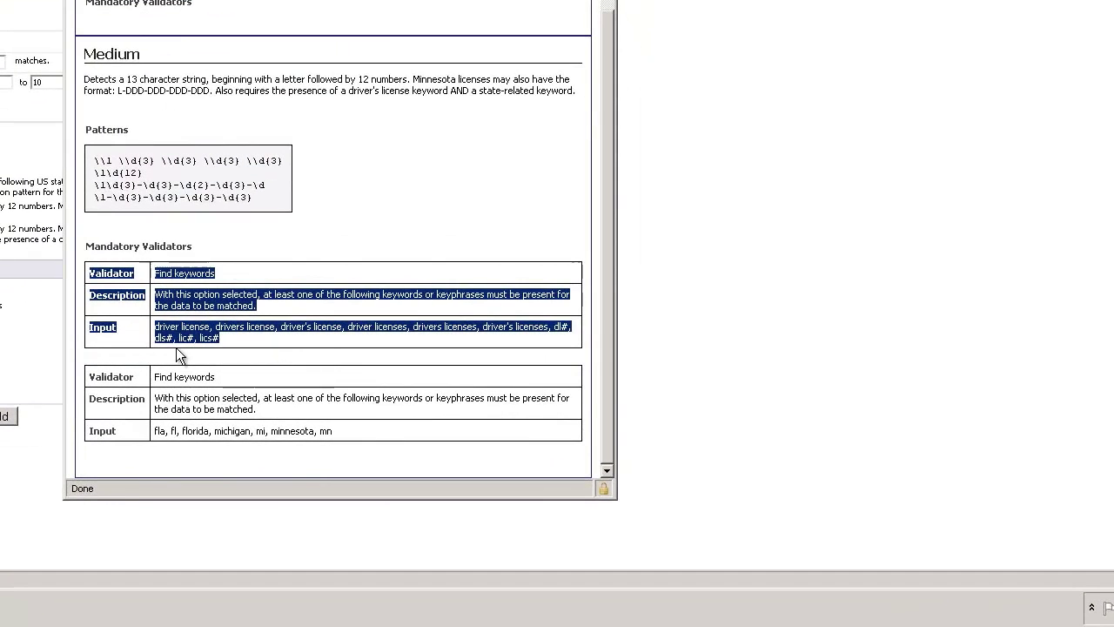
{"action": "left_click", "coordinate": [346, 481]}
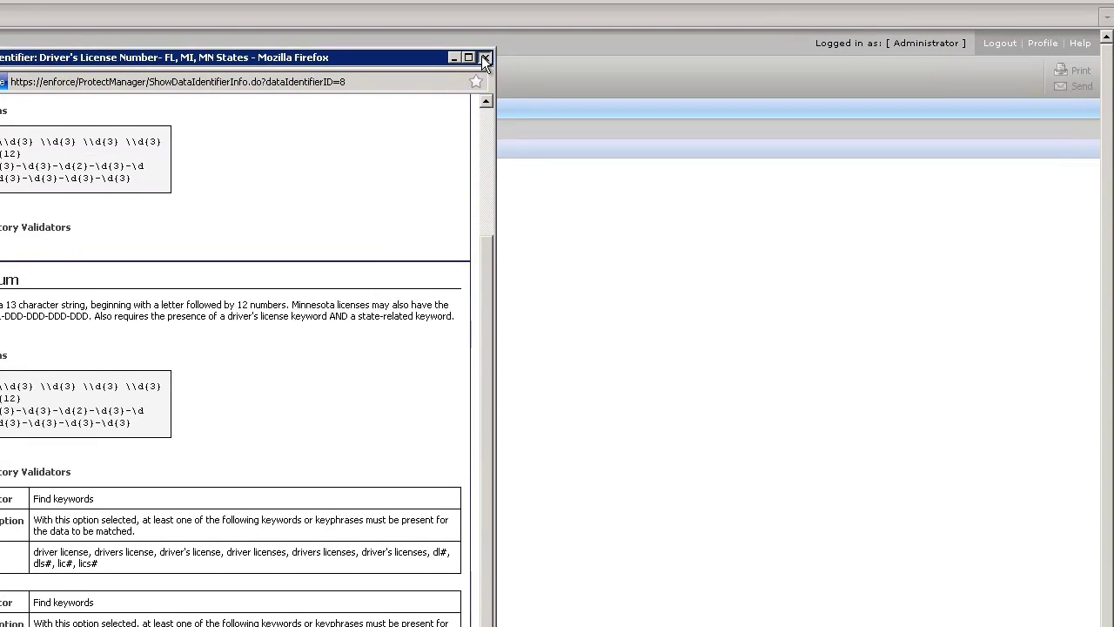
{"action": "left_click", "coordinate": [485, 58]}
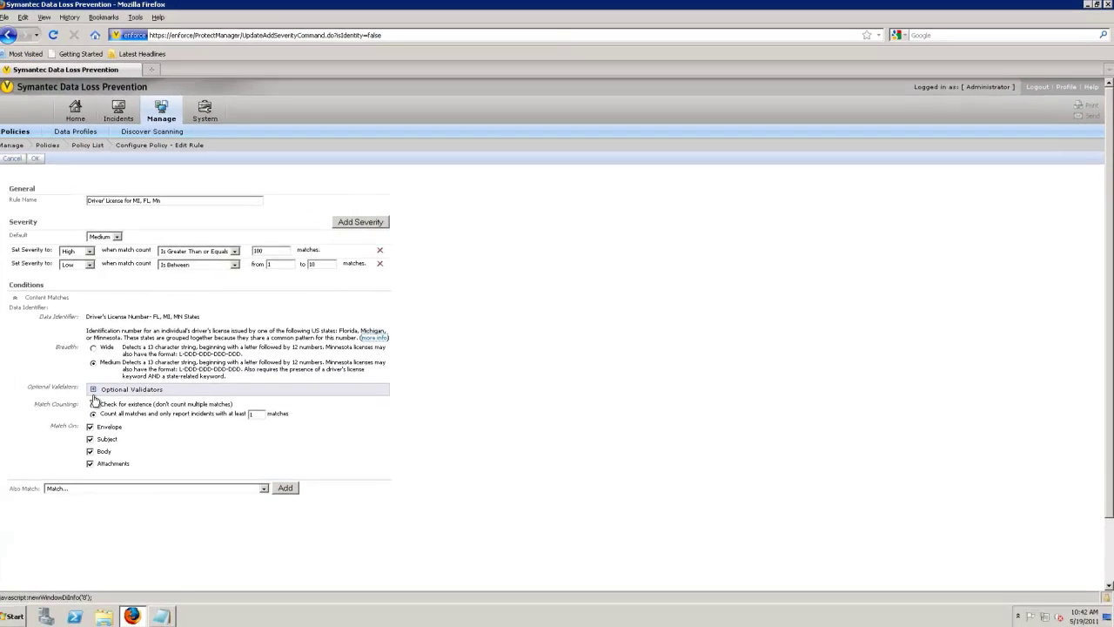
- Expand Optional Validators and look through the ending, beginning and keyword options
{"action": "left_click", "coordinate": [98, 389]}
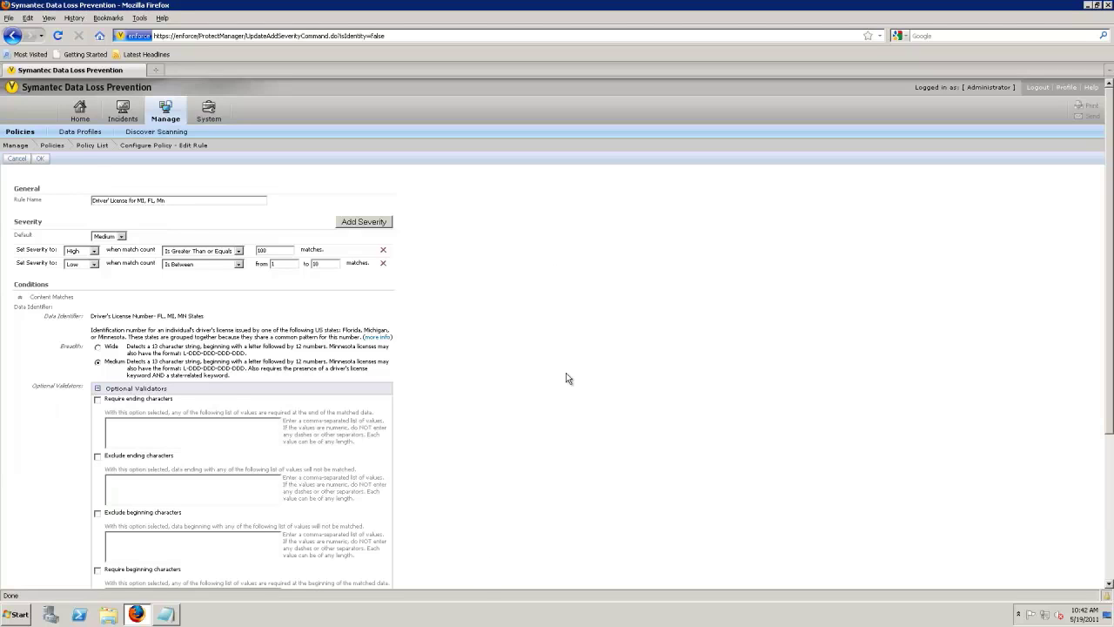
{"action": "scroll", "coordinate": [603, 259], "scroll_direction": "down", "scroll_amount": 3}
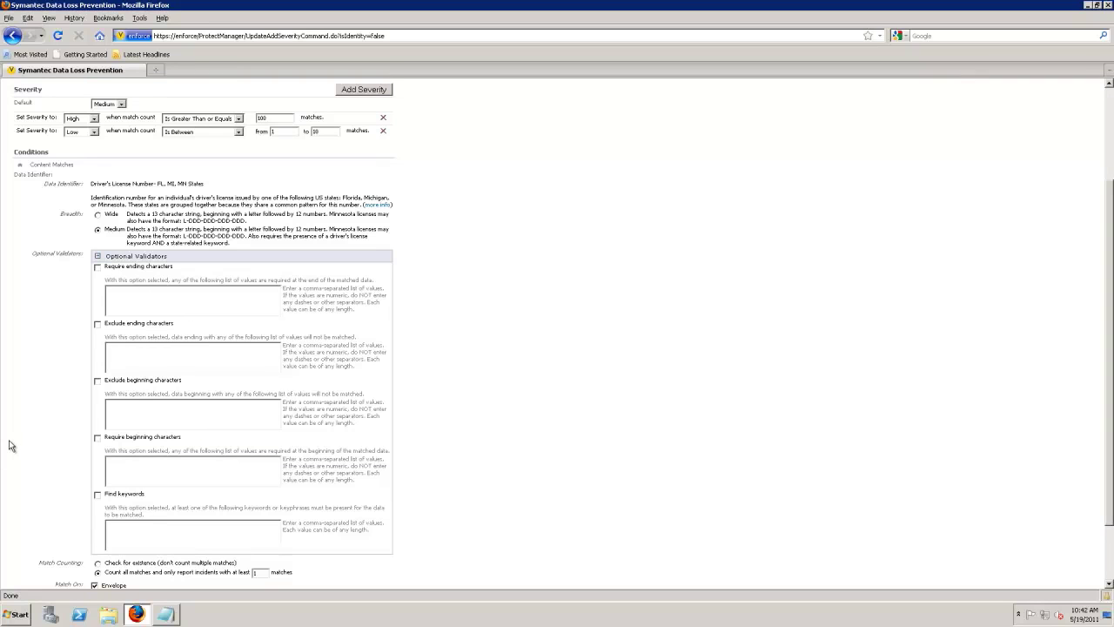
{"action": "scroll", "coordinate": [9, 445], "scroll_direction": "down", "scroll_amount": 2}
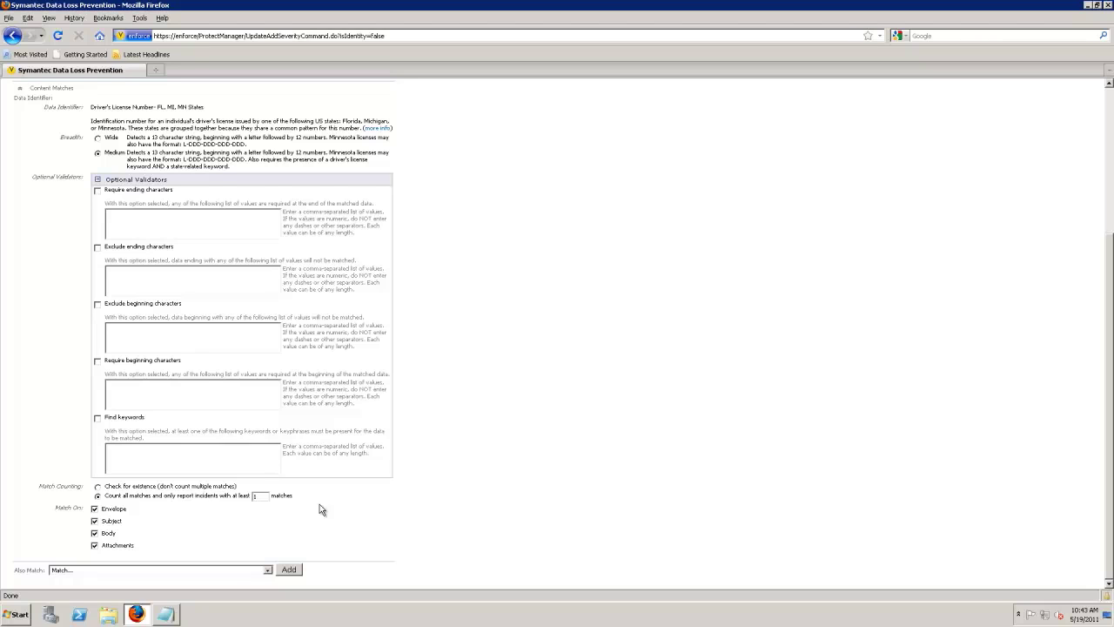
{"action": "scroll", "coordinate": [320, 504], "scroll_direction": "up", "scroll_amount": 6}
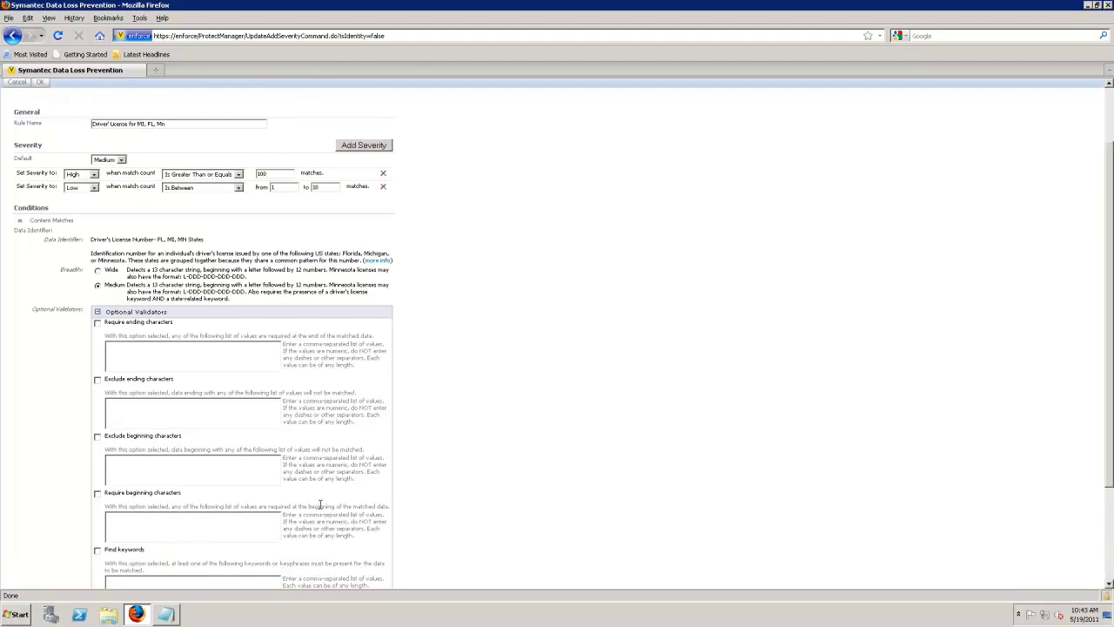
- Save the rule and begin a Protocol or Endpoint Monitoring exception for the policy
{"action": "left_click", "coordinate": [39, 148]}
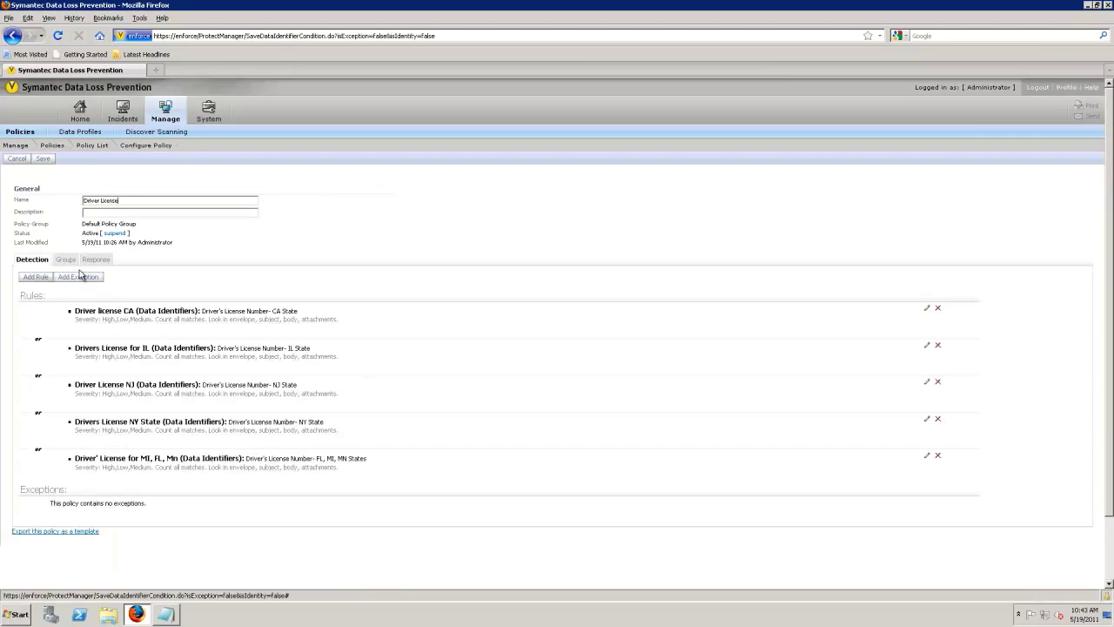
{"action": "left_click", "coordinate": [78, 276]}
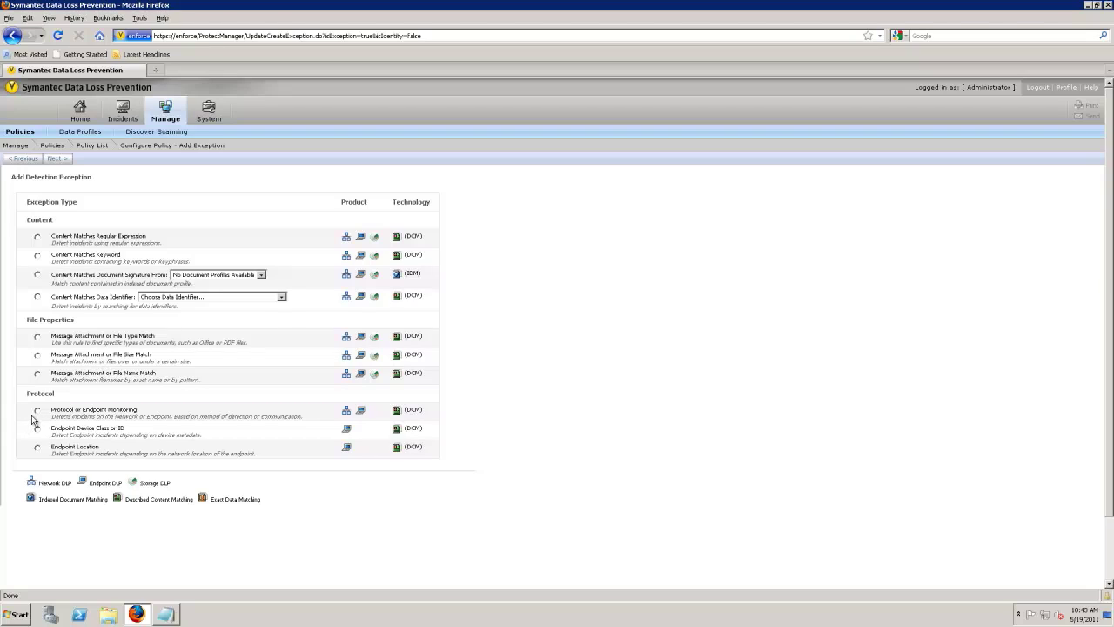
{"action": "left_click", "coordinate": [36, 410]}
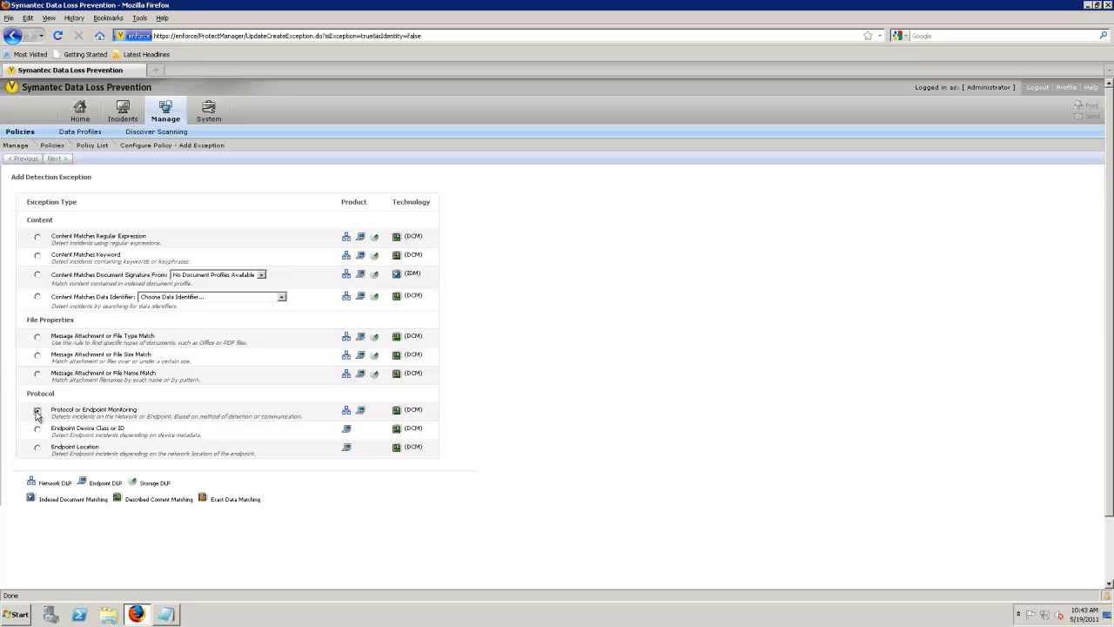
- Name the exception 'Exclude emails from .mil and .gov'
{"action": "left_click", "coordinate": [55, 158]}
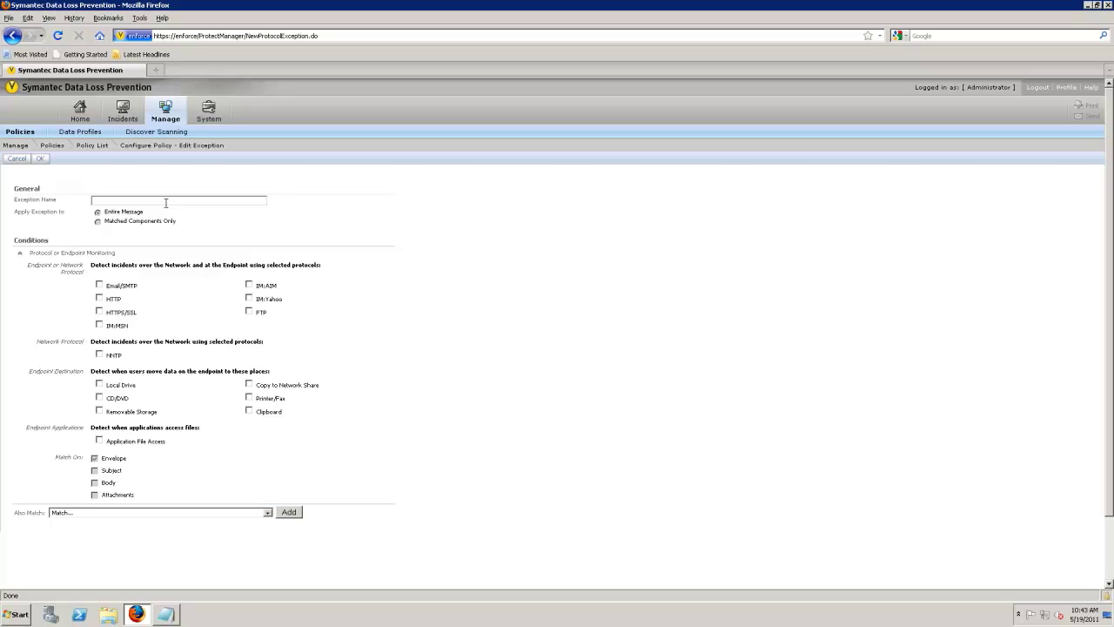
{"action": "type", "text": "Exclus"}
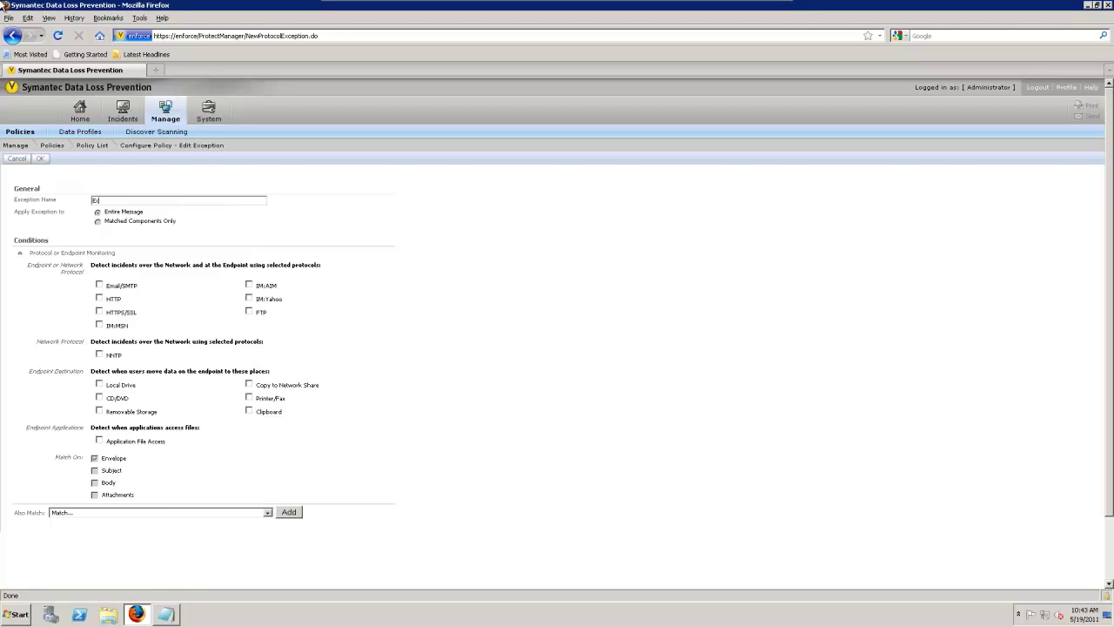
{"action": "key", "text": "BackSpace"}
{"action": "key", "text": "BackSpace"}
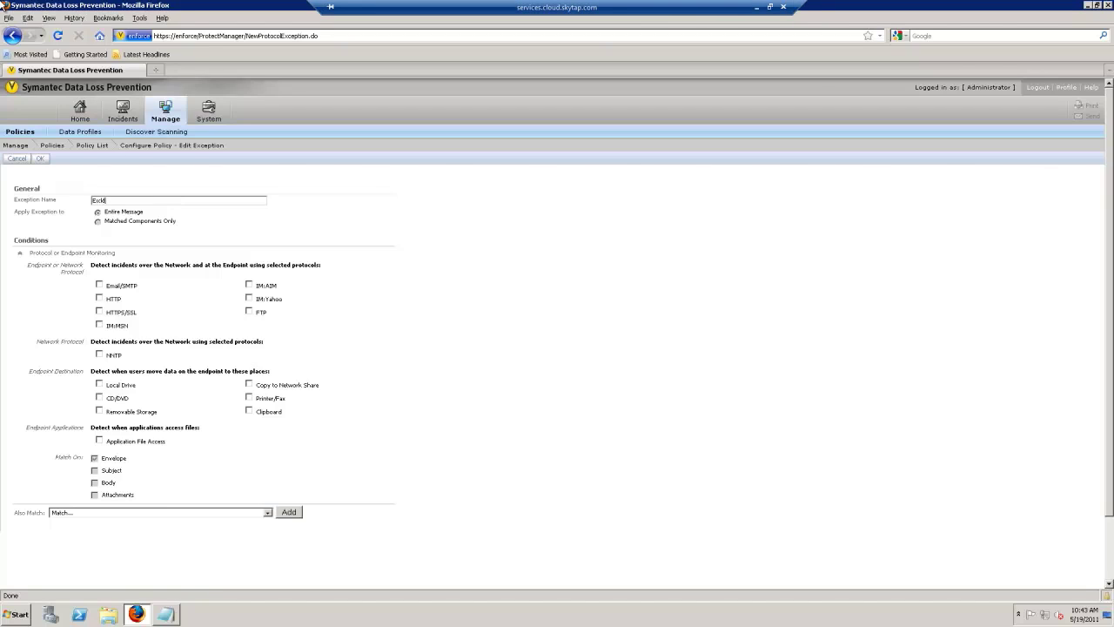
{"action": "type", "text": "clude emails from .mil and .gov"}
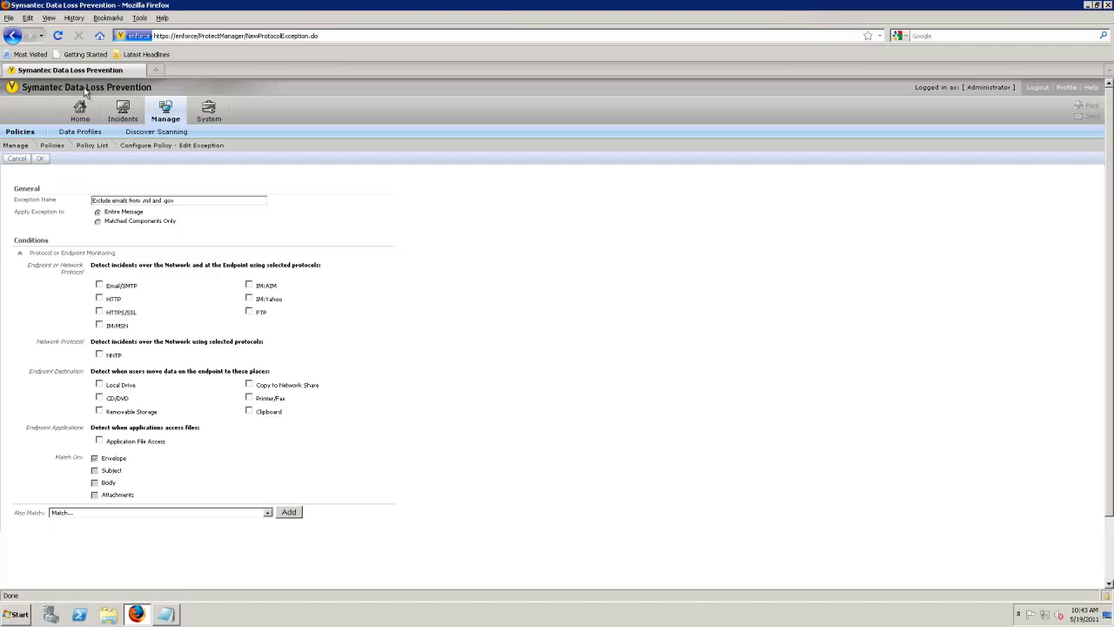
- Limit the exception to Email/SMTP with a Sender/User condition for *.mil and *.gov, then save
{"action": "left_click", "coordinate": [99, 284]}
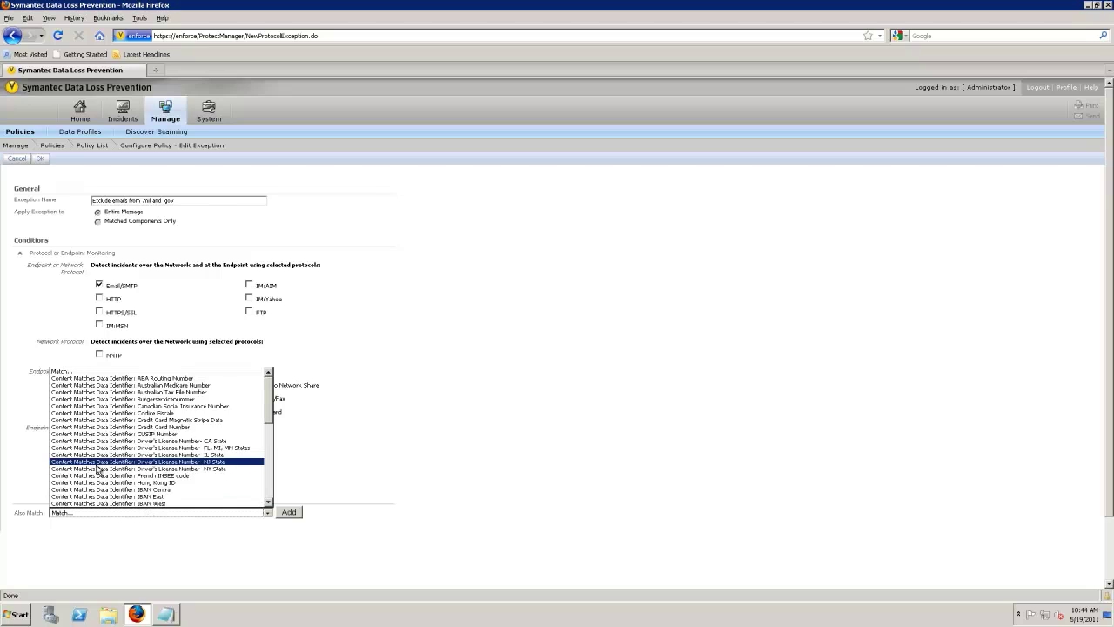
{"action": "scroll", "coordinate": [124, 475], "scroll_direction": "down", "scroll_amount": 4}
{"action": "scroll", "coordinate": [130, 477], "scroll_direction": "down", "scroll_amount": 6}
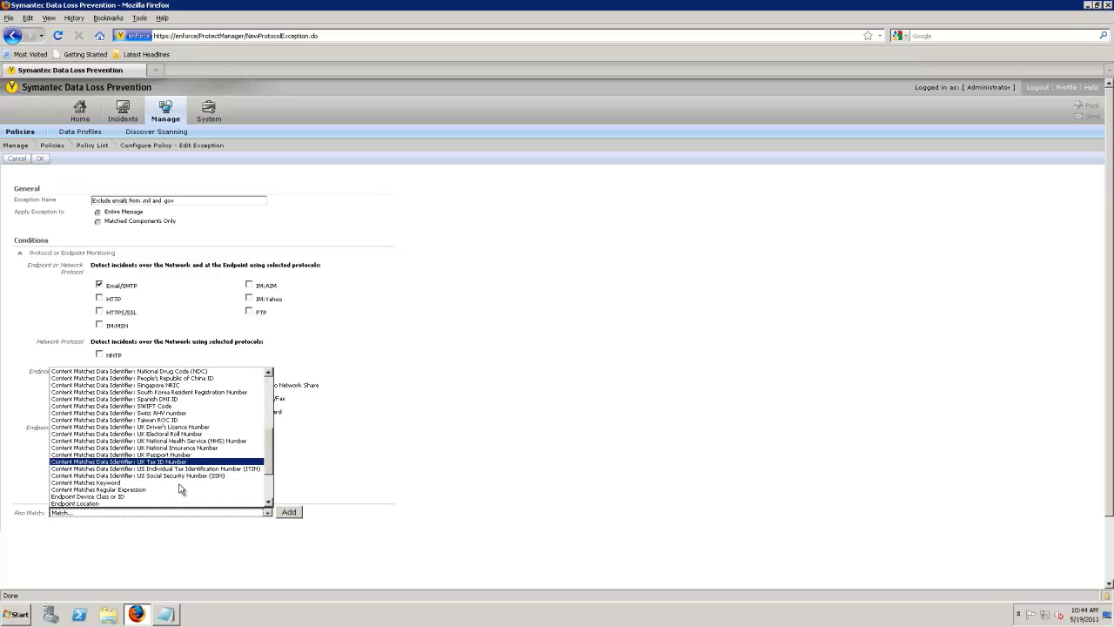
{"action": "left_click", "coordinate": [180, 493]}
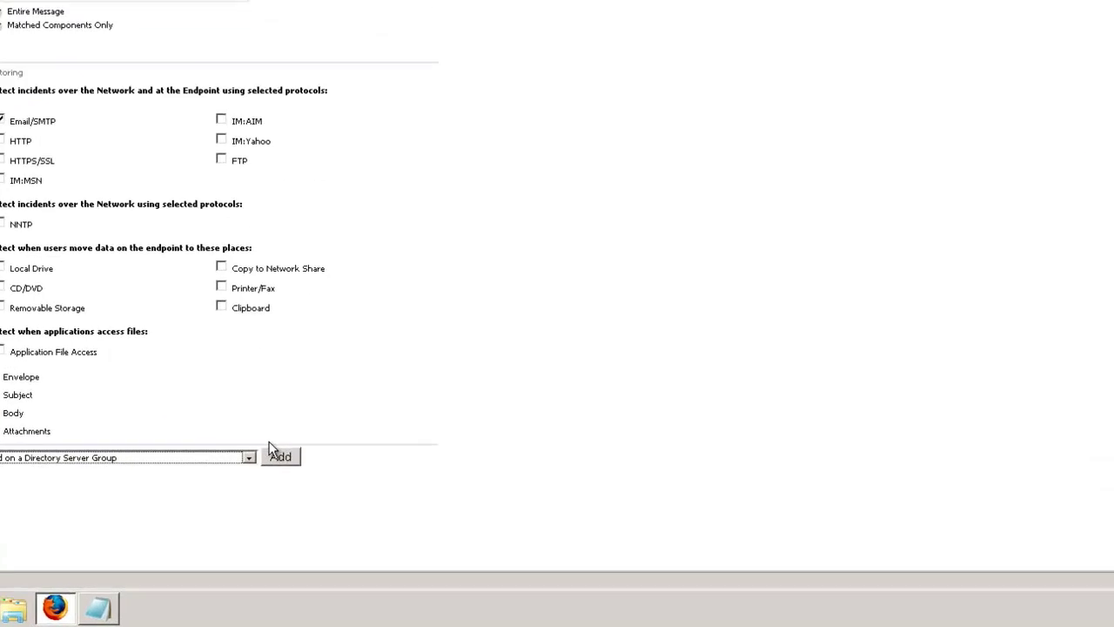
{"action": "left_click", "coordinate": [231, 456]}
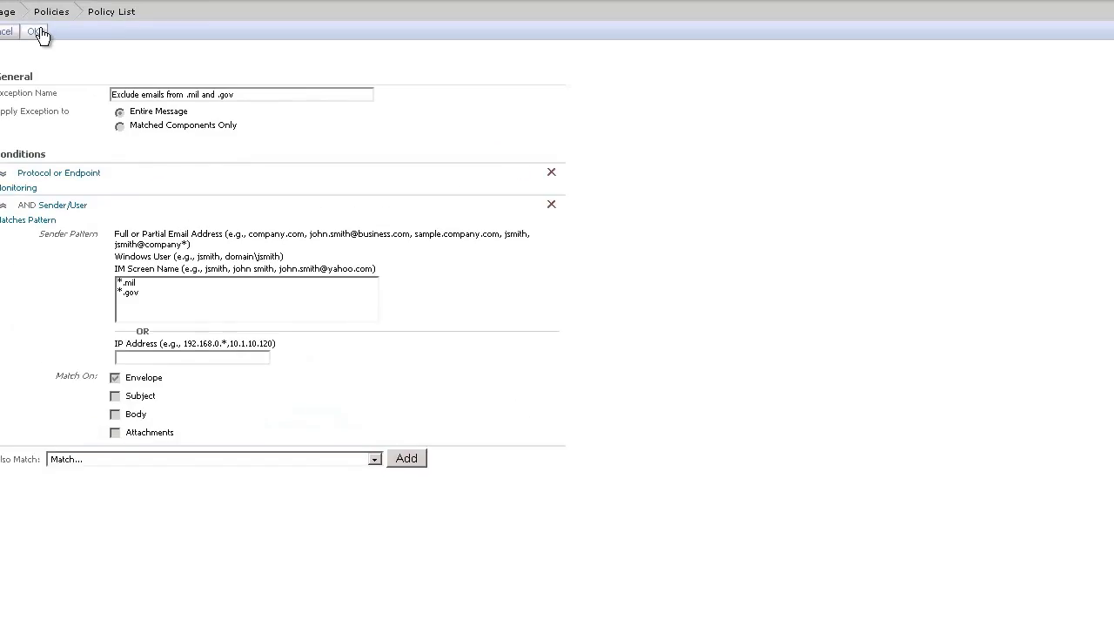
{"action": "left_click", "coordinate": [65, 57]}
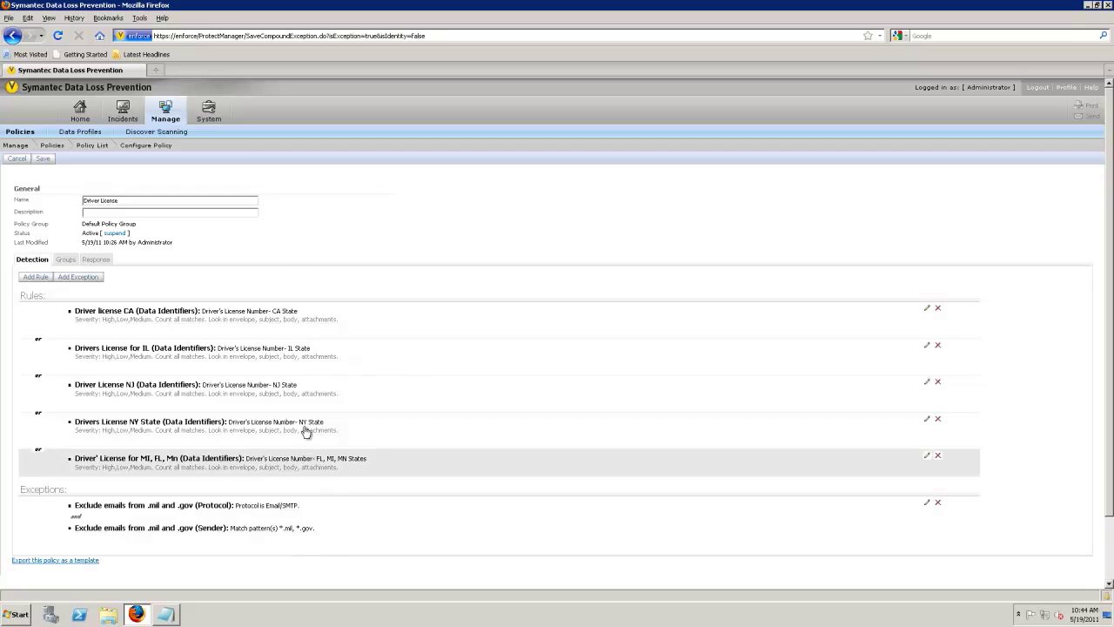
- Check the policy's empty Groups rules, then move on to its Response settings
{"action": "left_click", "coordinate": [63, 260]}
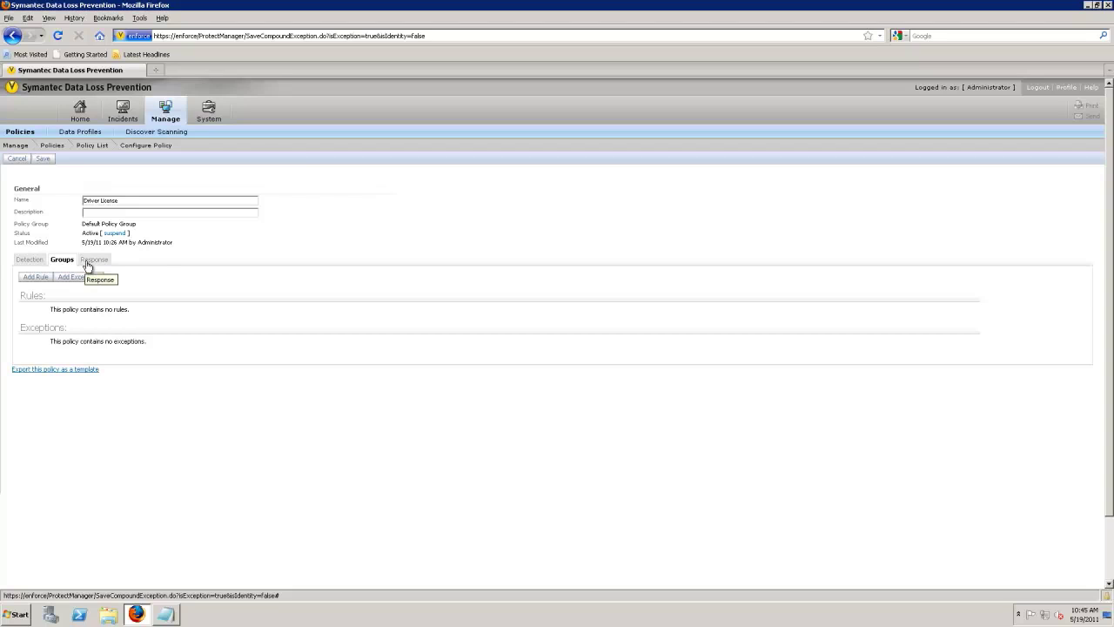
{"action": "left_click", "coordinate": [87, 260]}
- Browse the available response rules without adding any, then save the Driver License policy
{"action": "left_click", "coordinate": [91, 277]}
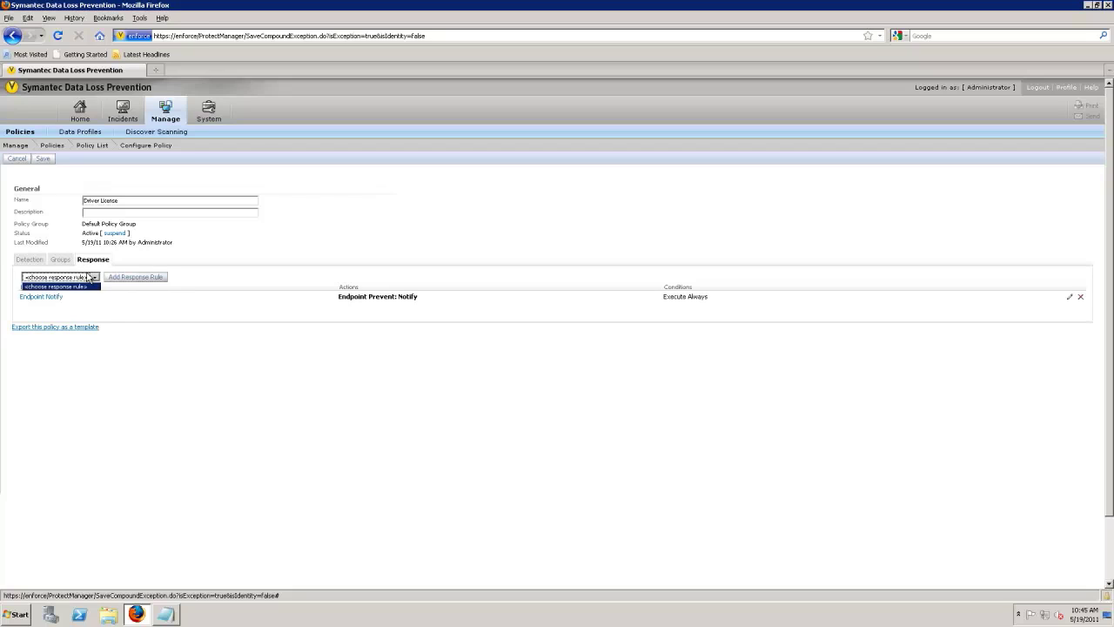
{"action": "left_click", "coordinate": [91, 277]}
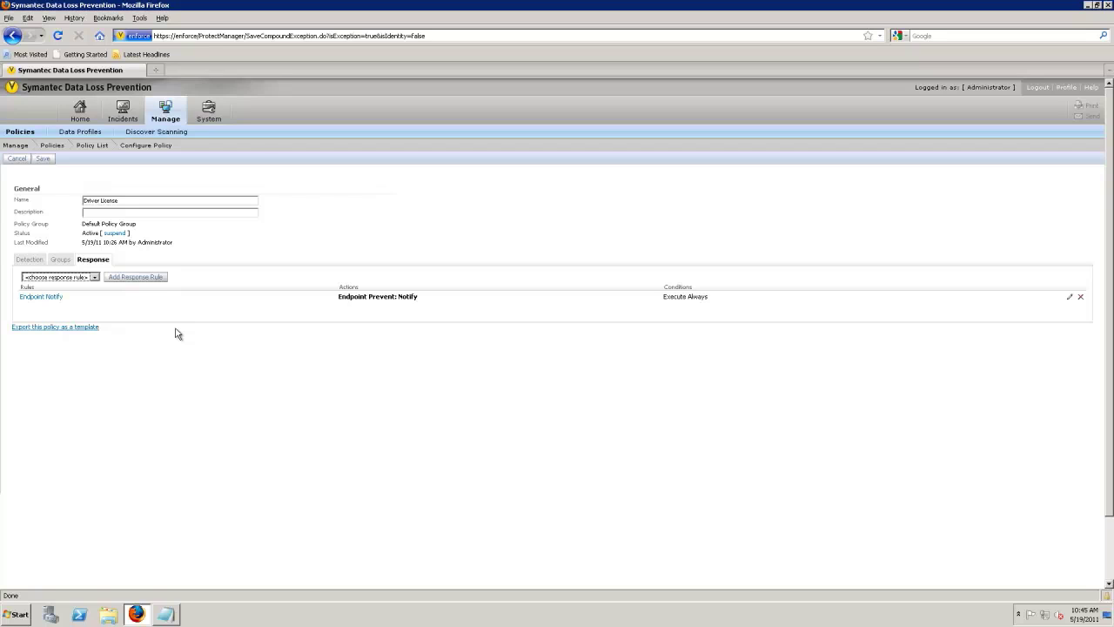
{"action": "left_click", "coordinate": [94, 277]}
{"action": "left_click", "coordinate": [122, 307]}
{"action": "left_click", "coordinate": [44, 158]}
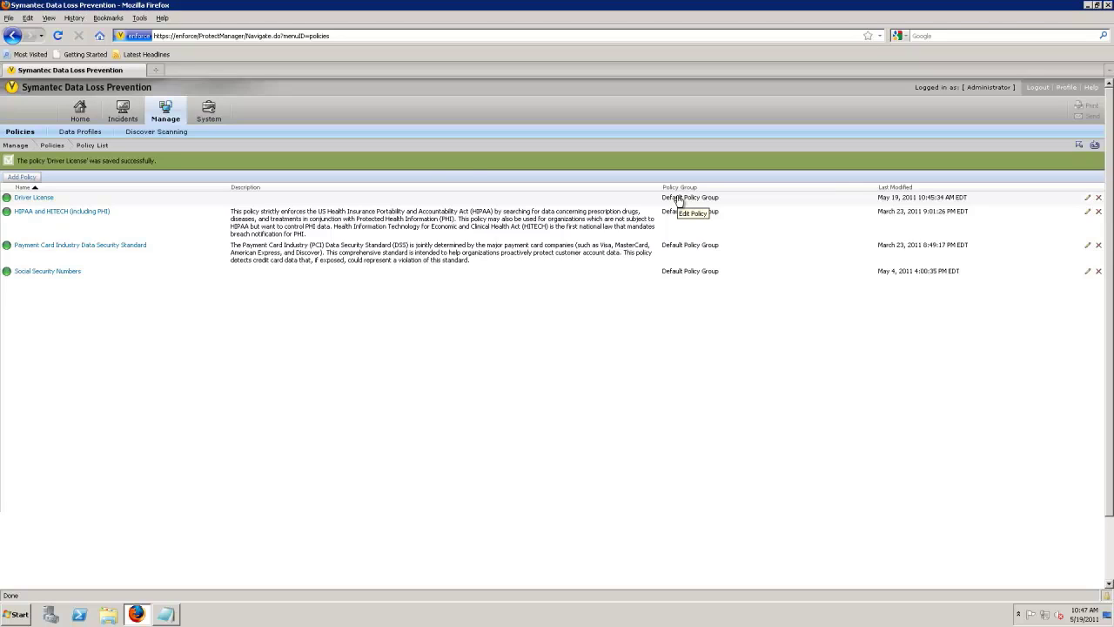
- Begin adding a new policy from the Policy List
{"action": "mouse_move", "coordinate": [165, 109]}
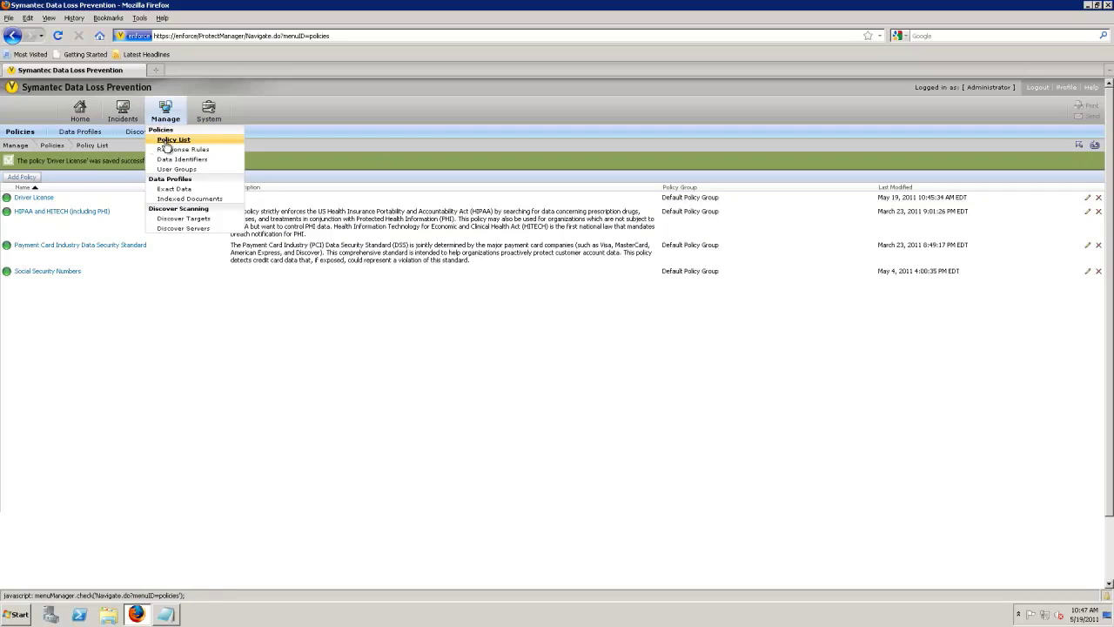
{"action": "left_click", "coordinate": [29, 178]}
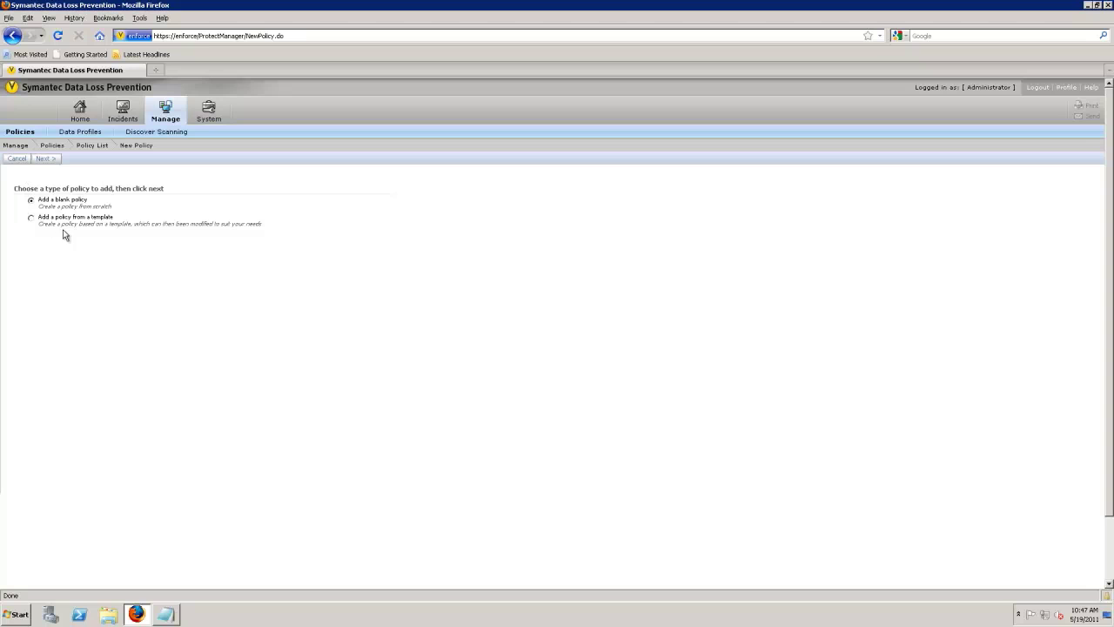
- Choose to base the new policy on a template and continue to the template list
{"action": "left_click", "coordinate": [31, 217]}
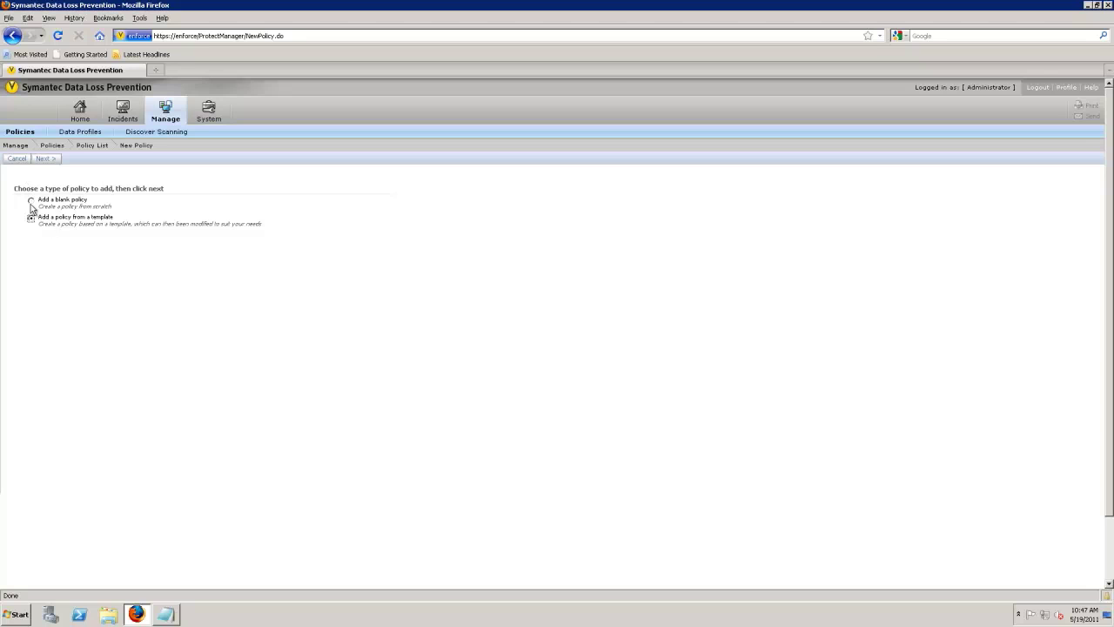
{"action": "left_click", "coordinate": [48, 162]}
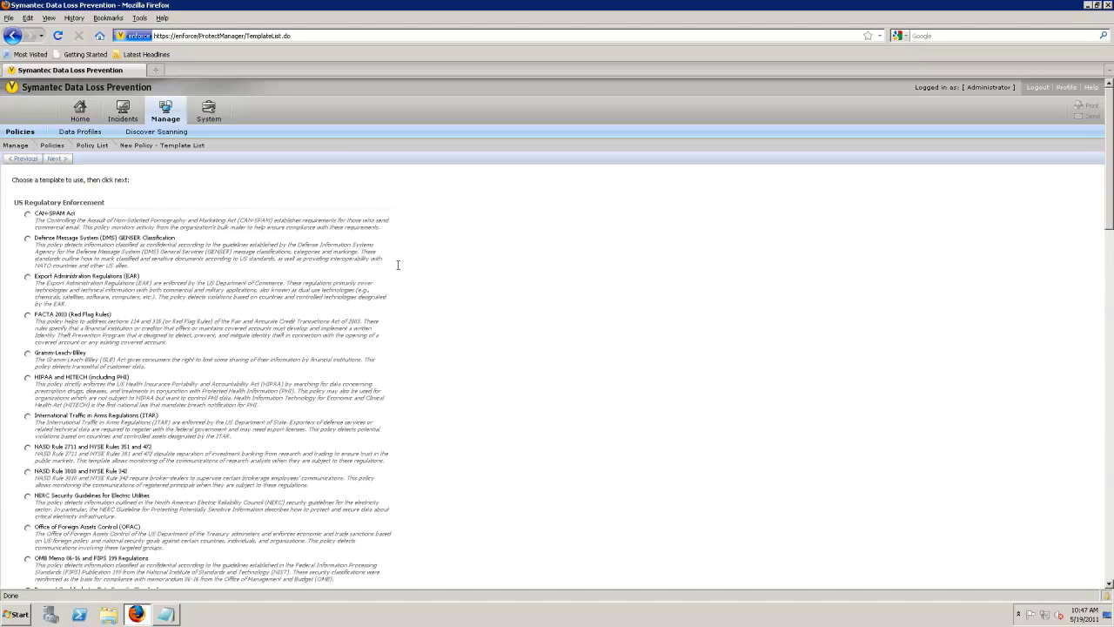
- Zoom in and browse the policy templates, from US Regulatory Enforcement to Acceptable Use Enforcement
{"action": "key", "text": "ctrl+plus"}
{"action": "key", "text": "ctrl+plus"}
{"action": "key", "text": "ctrl+plus"}
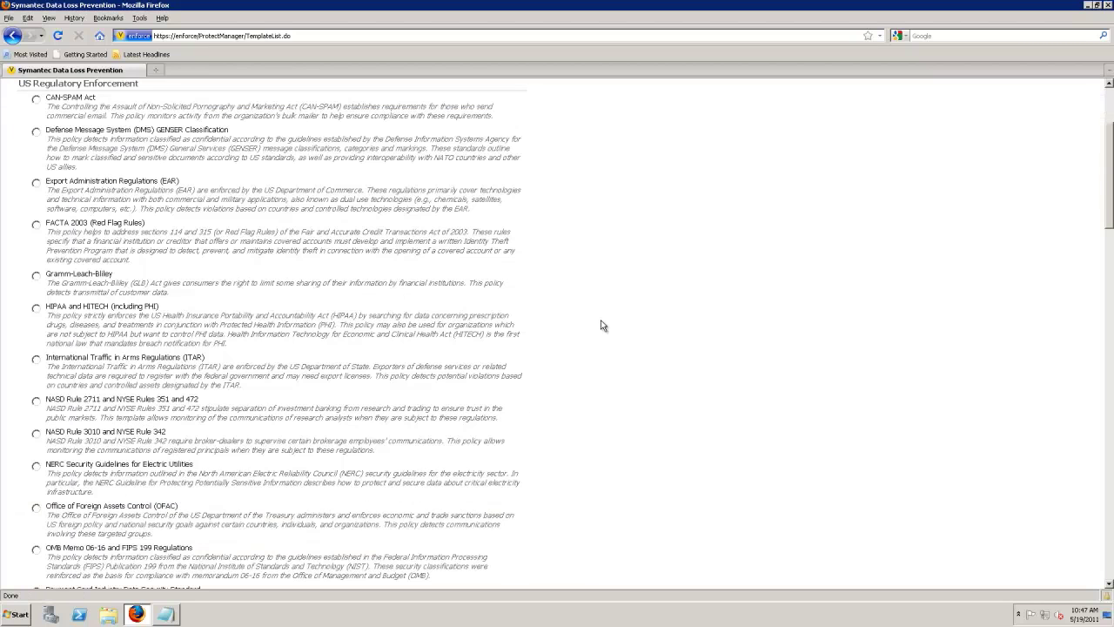
{"action": "scroll", "coordinate": [600, 326], "scroll_direction": "up", "scroll_amount": 4}
{"action": "scroll", "coordinate": [337, 461], "scroll_direction": "down", "scroll_amount": 2}
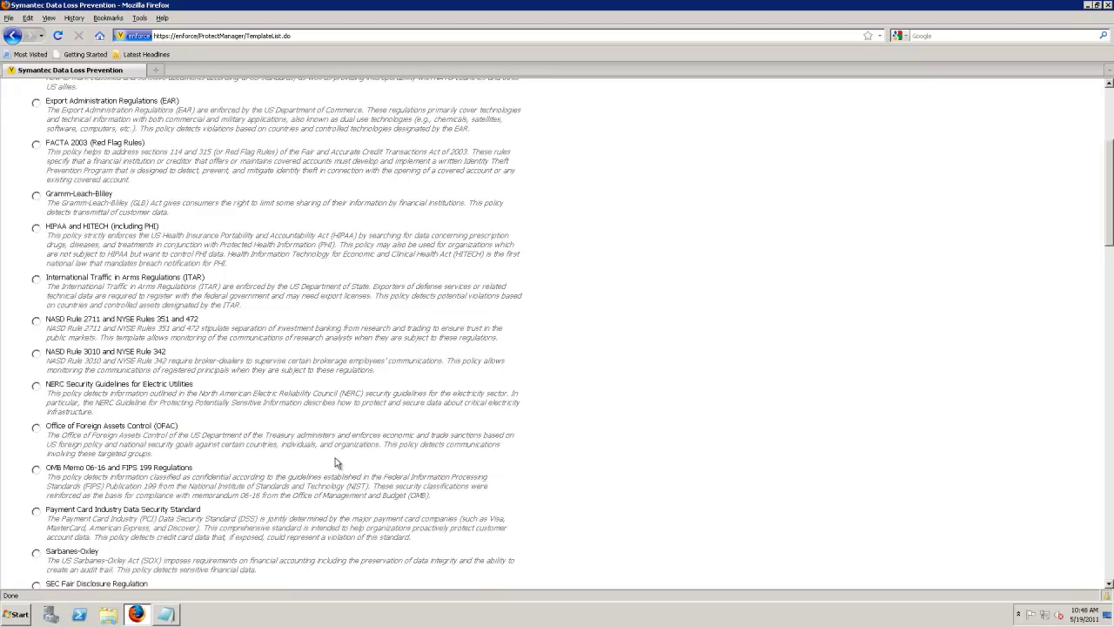
{"action": "scroll", "coordinate": [337, 462], "scroll_direction": "down", "scroll_amount": 2}
{"action": "scroll", "coordinate": [337, 462], "scroll_direction": "down", "scroll_amount": 2}
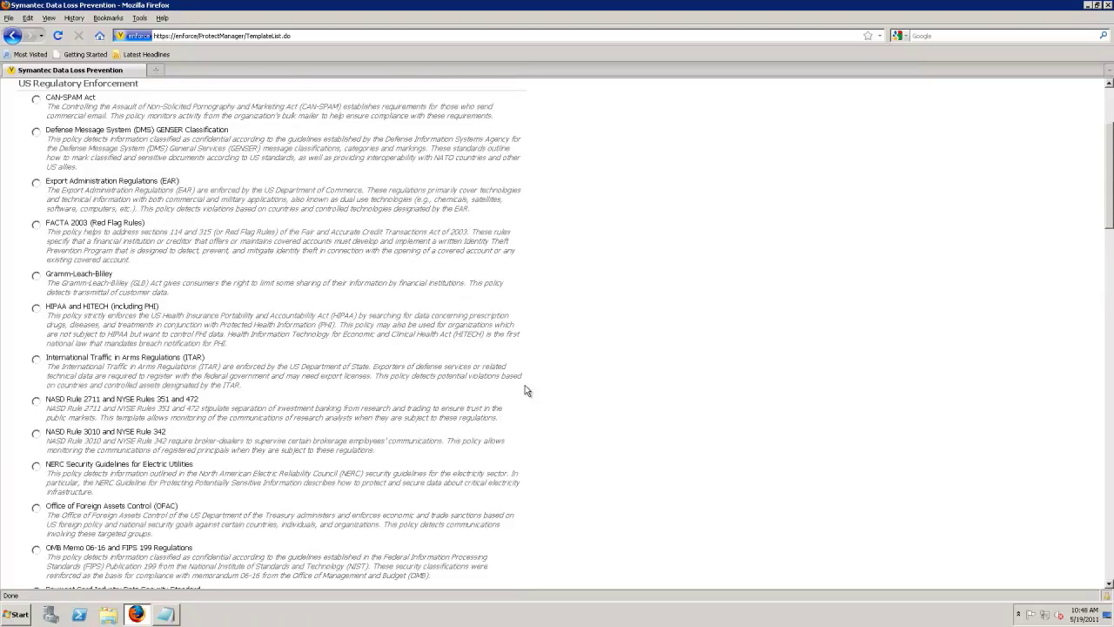
{"action": "scroll", "coordinate": [525, 389], "scroll_direction": "up", "scroll_amount": 2}
{"action": "scroll", "coordinate": [524, 390], "scroll_direction": "down", "scroll_amount": 8}
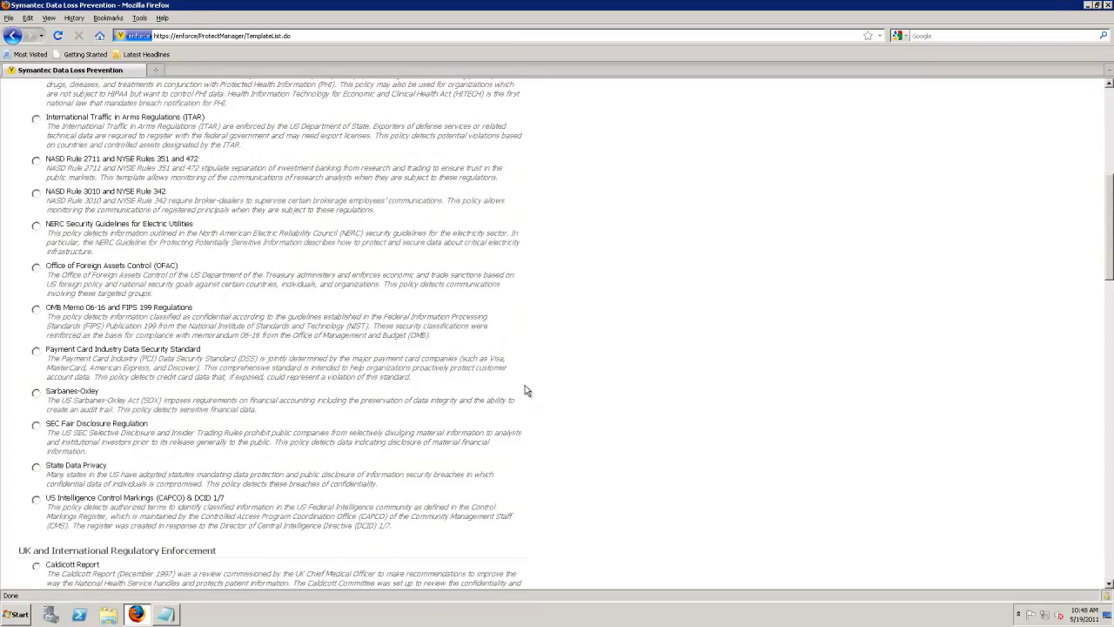
{"action": "scroll", "coordinate": [525, 390], "scroll_direction": "down", "scroll_amount": 13}
{"action": "scroll", "coordinate": [524, 390], "scroll_direction": "down", "scroll_amount": 4}
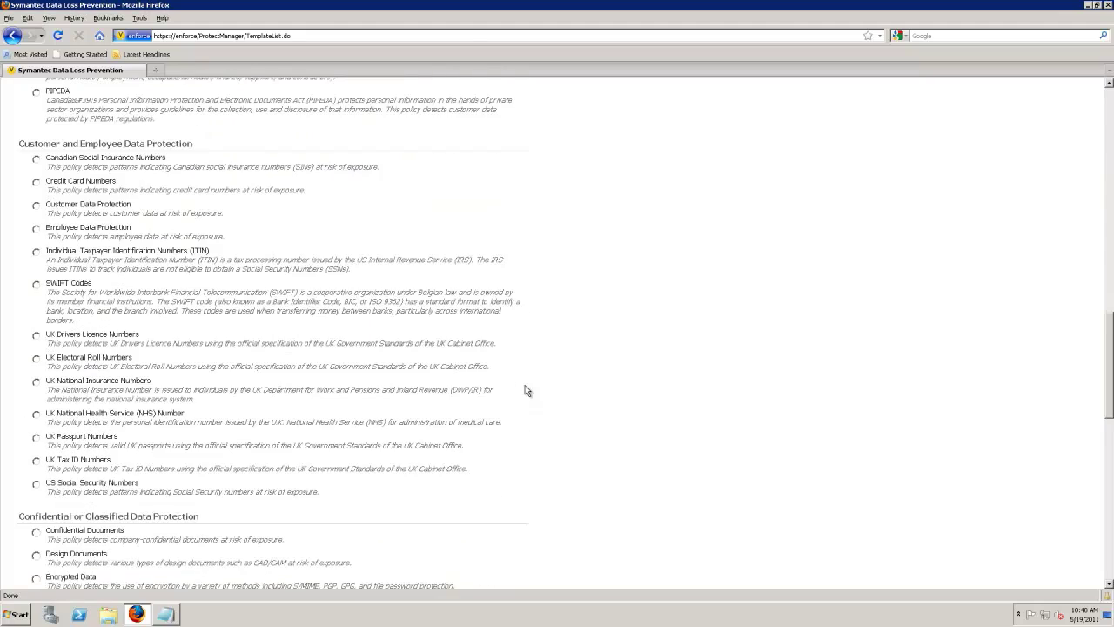
{"action": "scroll", "coordinate": [524, 390], "scroll_direction": "down", "scroll_amount": 10}
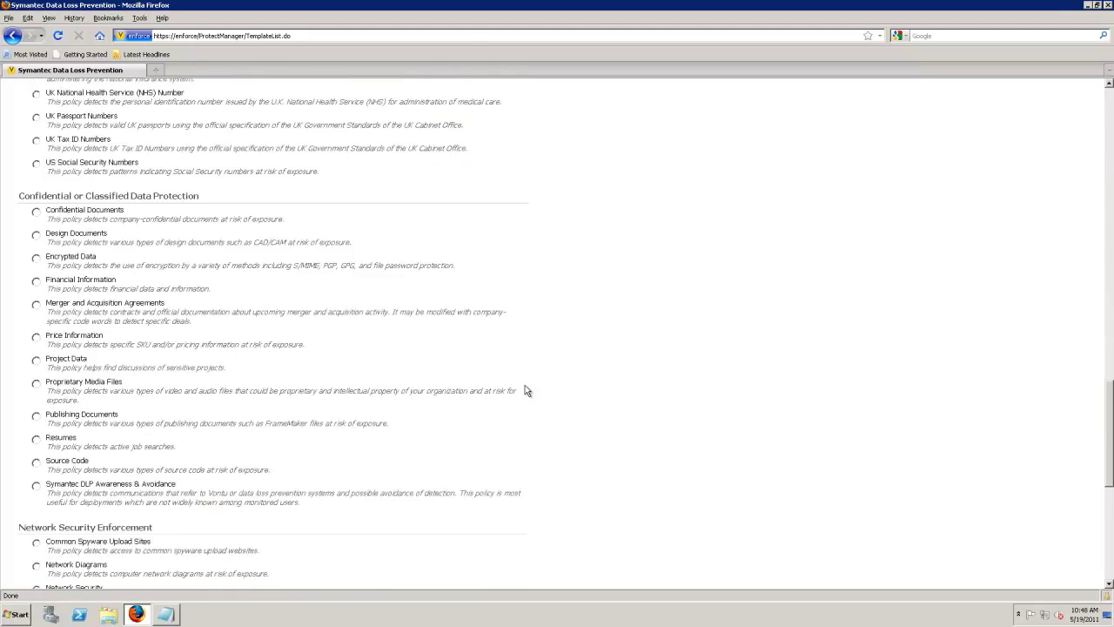
{"action": "scroll", "coordinate": [524, 390], "scroll_direction": "down", "scroll_amount": 6}
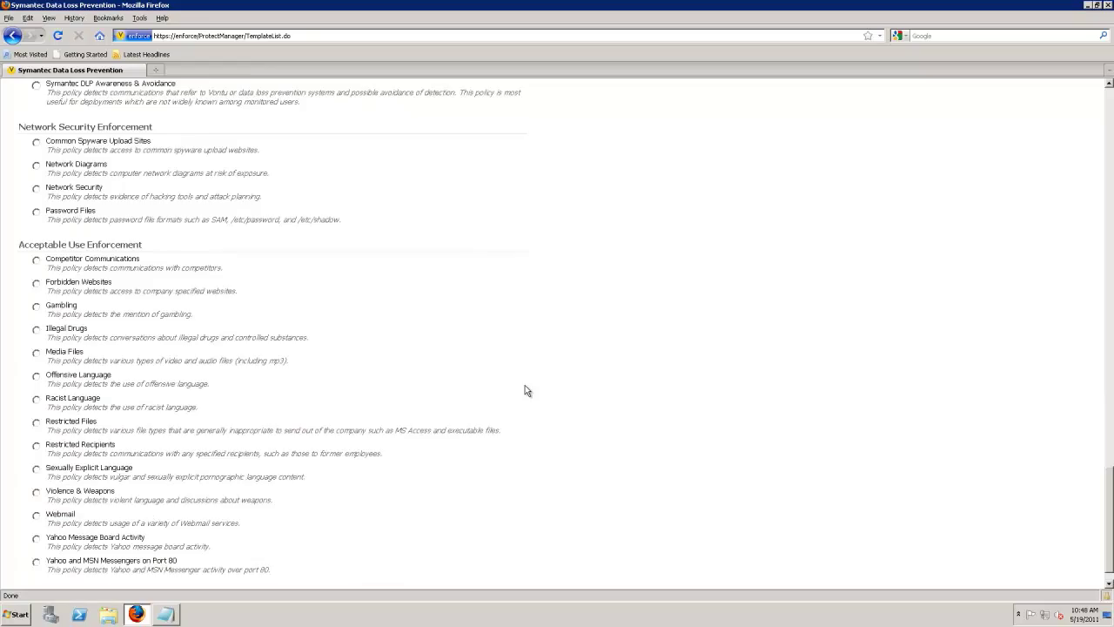
{"action": "scroll", "coordinate": [524, 390], "scroll_direction": "down", "scroll_amount": 1}
{"action": "scroll", "coordinate": [525, 390], "scroll_direction": "up", "scroll_amount": 20}
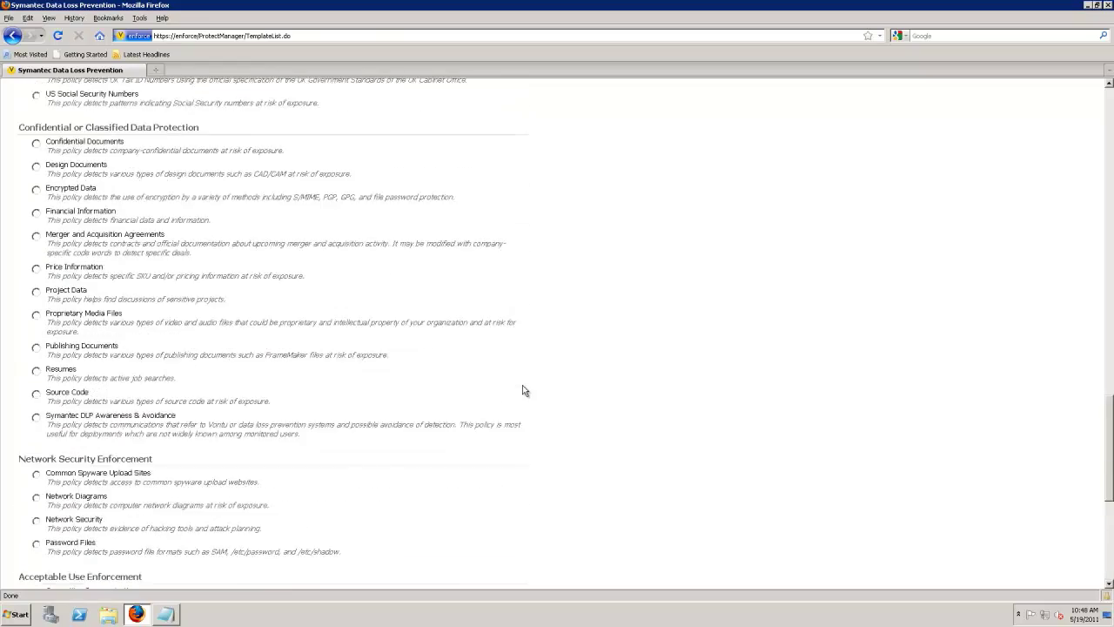
{"action": "scroll", "coordinate": [524, 390], "scroll_direction": "up", "scroll_amount": 20}
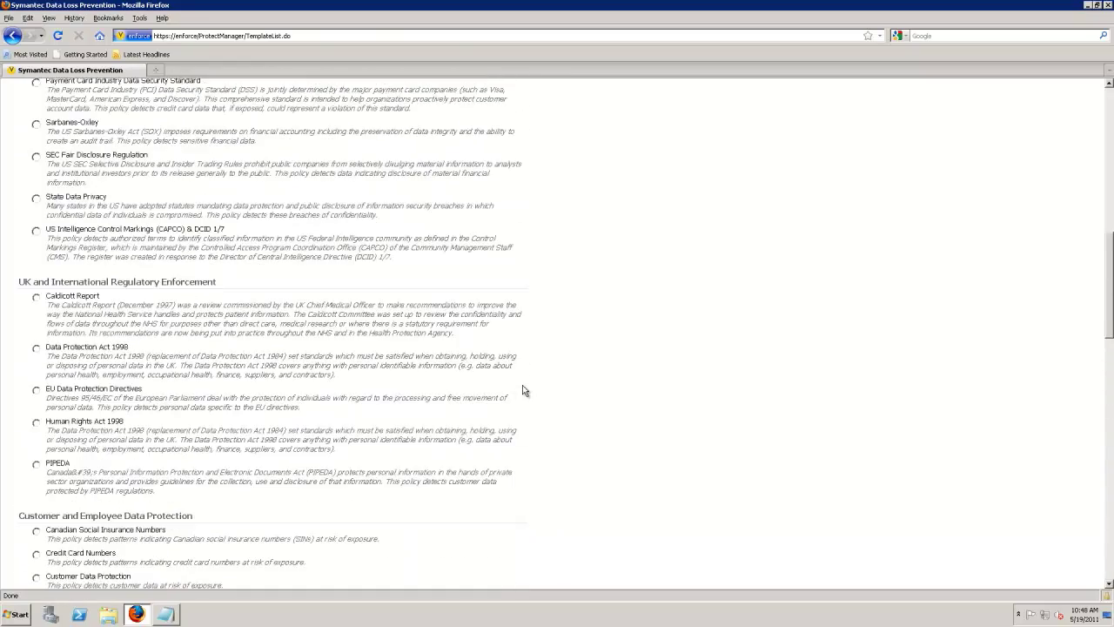
{"action": "scroll", "coordinate": [477, 369], "scroll_direction": "up", "scroll_amount": 1}
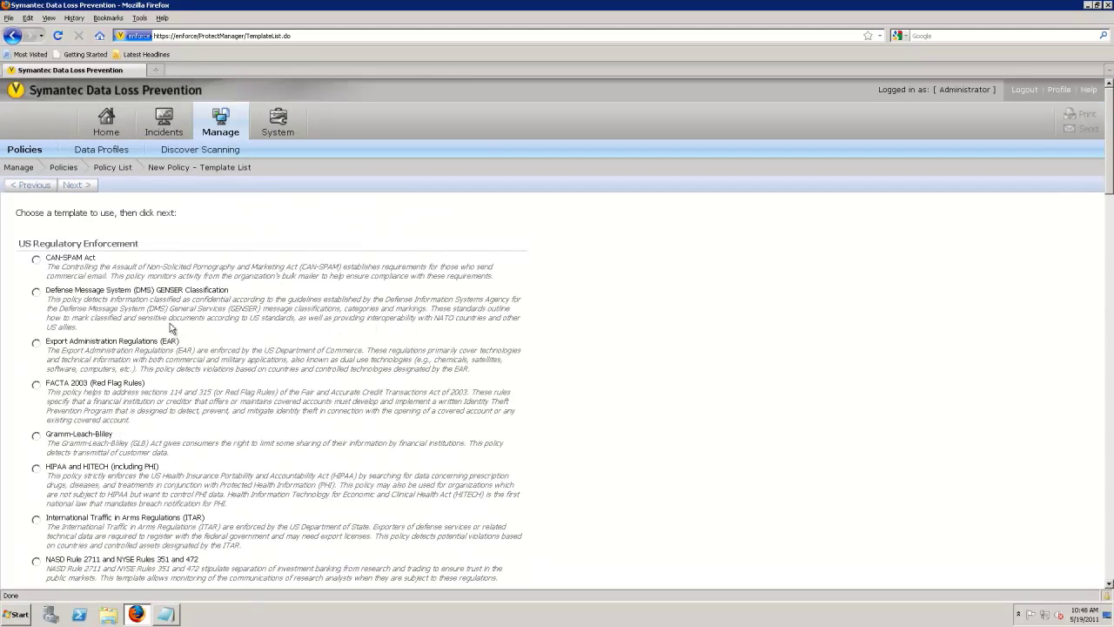
- Create a blank policy named 'Demo Policy for Video', described 'Creating a demo policy for videos i'm doing'
{"action": "left_click", "coordinate": [27, 185]}
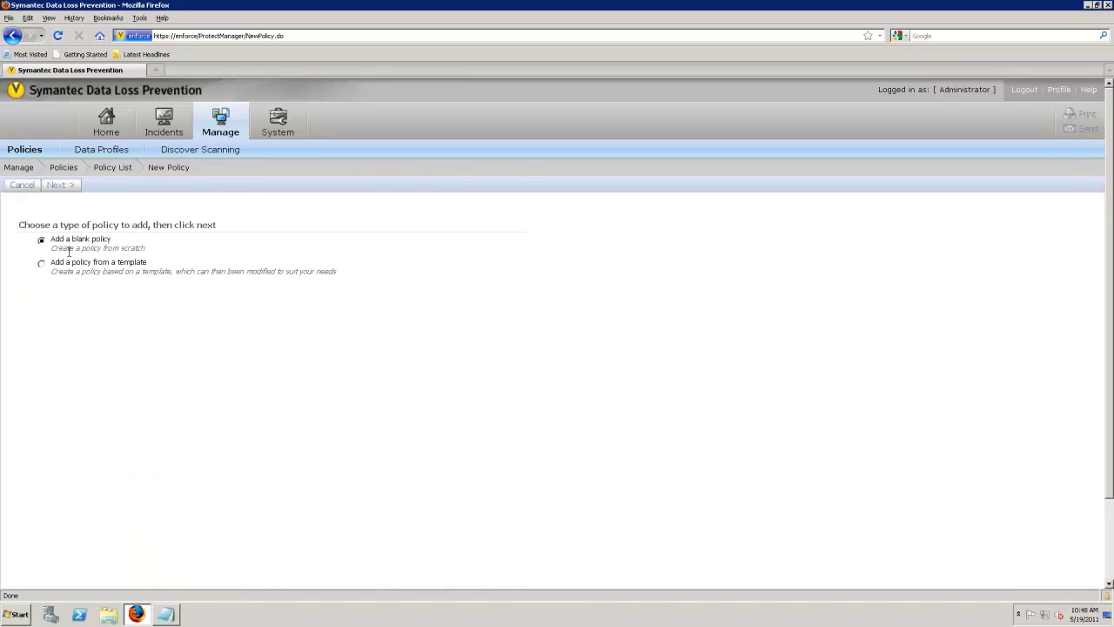
{"action": "left_click", "coordinate": [72, 186]}
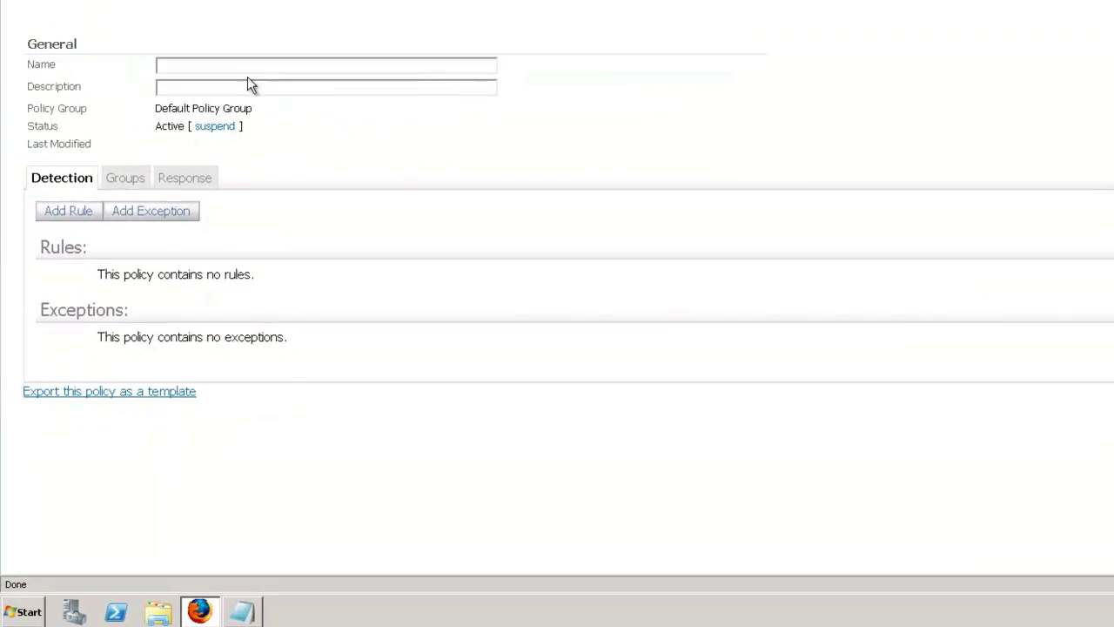
{"action": "left_click", "coordinate": [175, 241]}
{"action": "left_click", "coordinate": [174, 241]}
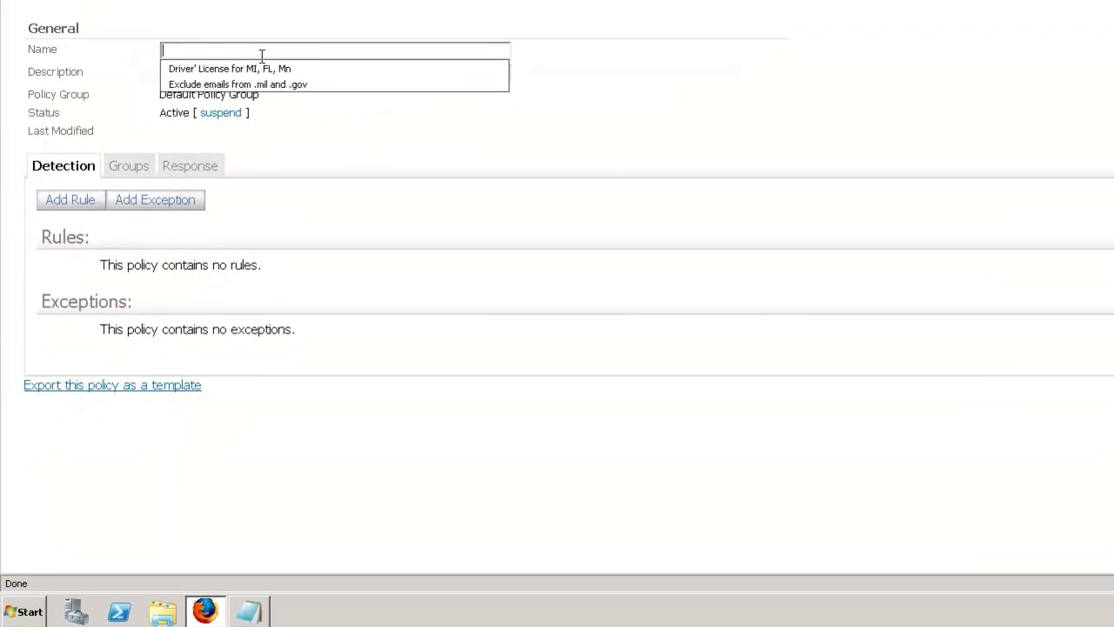
{"action": "type", "text": "Demo Po"}
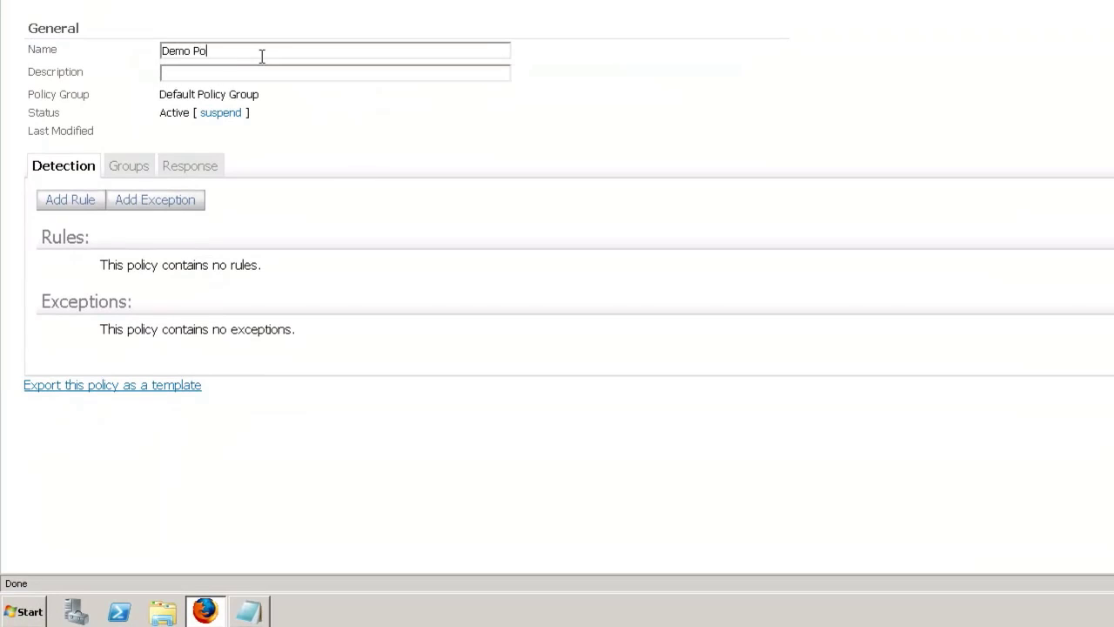
{"action": "type", "text": "licy for Video"}
{"action": "type", "text": "Create"}
{"action": "type", "text": "ing"}
{"action": "key", "text": "BackSpace"}
{"action": "key", "text": "BackSpace"}
{"action": "key", "text": "BackSpace"}
{"action": "key", "text": "BackSpace"}
{"action": "type", "text": "ing a demo poli"}
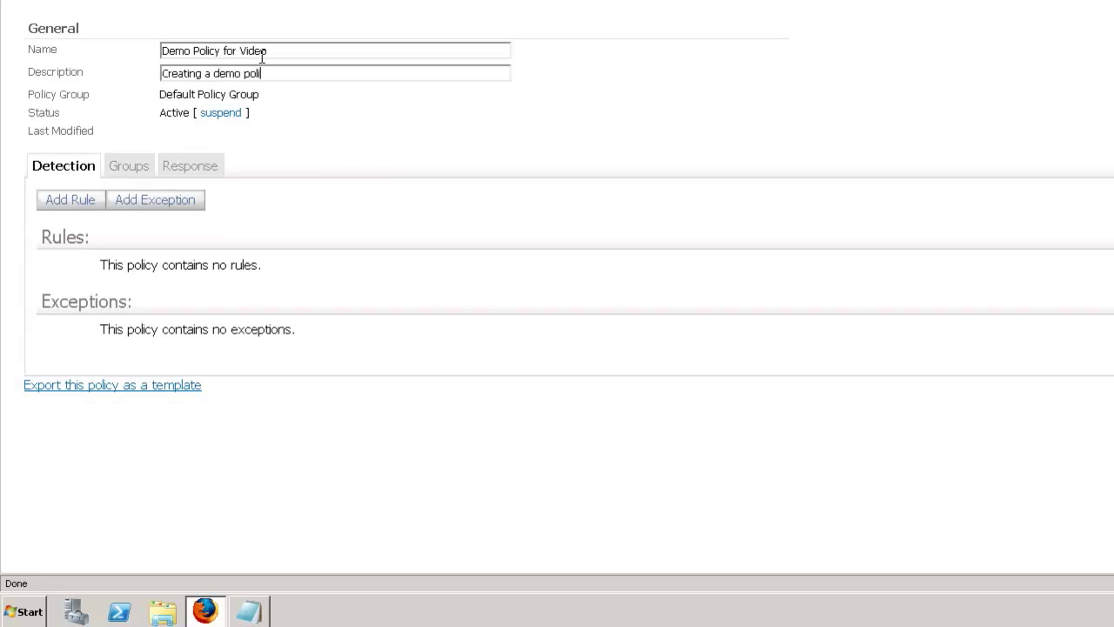
{"action": "type", "text": "cy for videos i'm doing"}
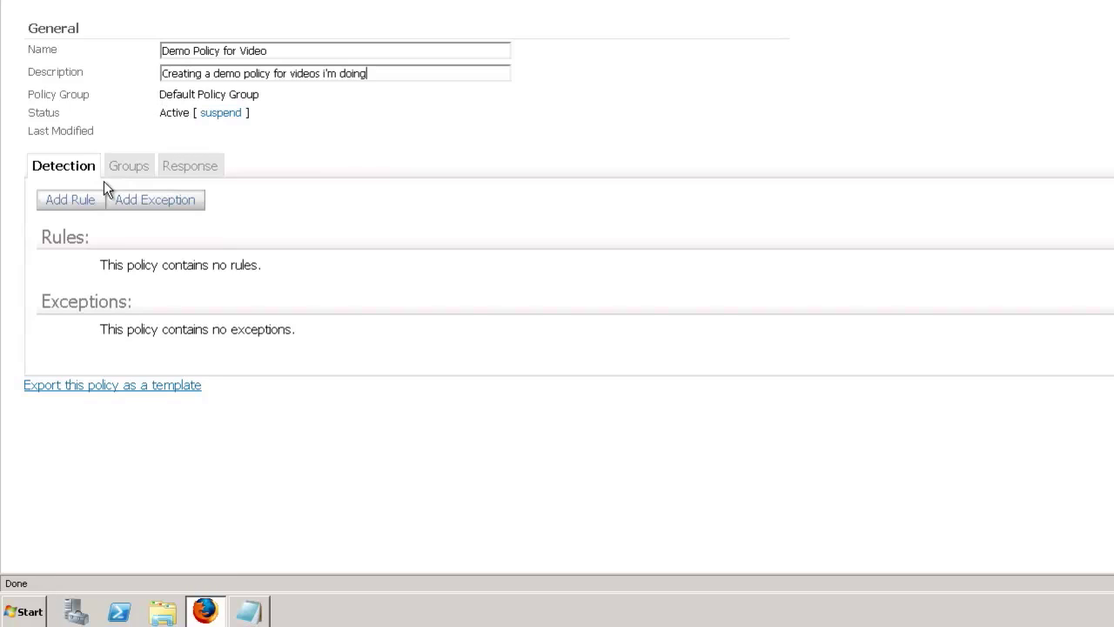
- Open the Add Detection Rule page and place the Notepad caret after DCM
{"action": "left_click", "coordinate": [73, 200]}
{"action": "left_click", "coordinate": [82, 202]}
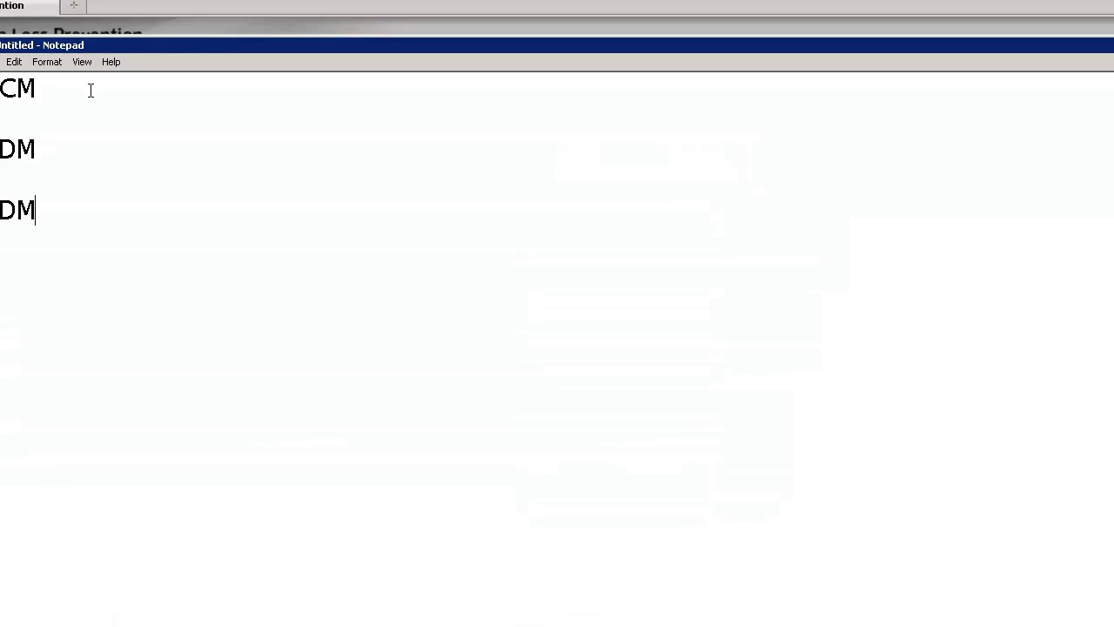
{"action": "left_click", "coordinate": [90, 91]}
- Annotate DCM in the Notepad note as '-- Described Content Match'
{"action": "type", "text": "-- D"}
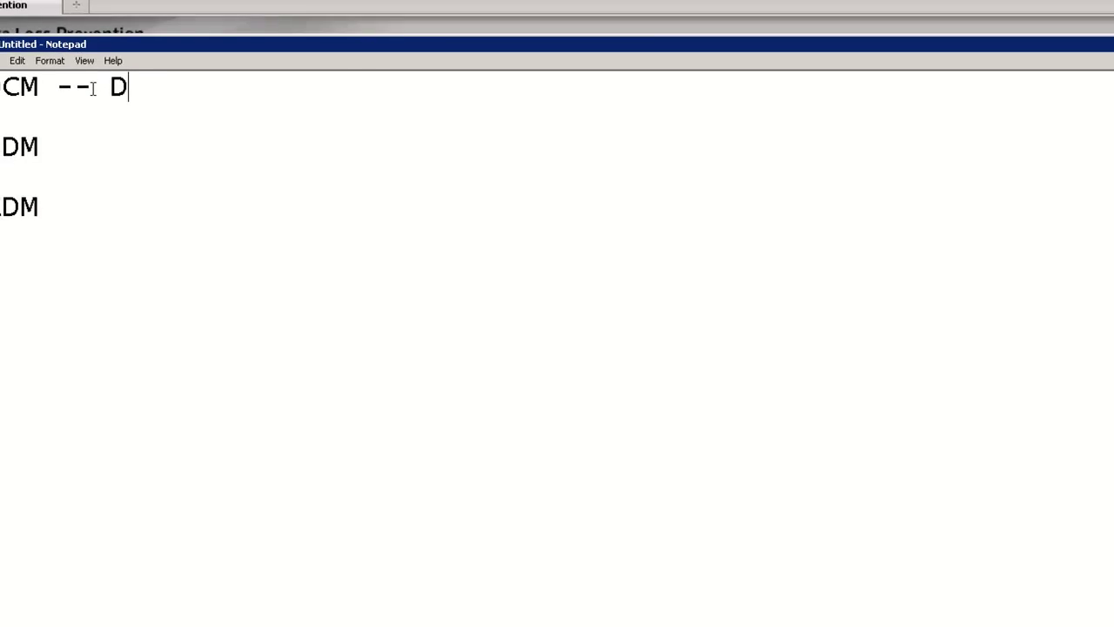
{"action": "type", "text": "escribed"}
{"action": "key", "text": "BackSpace"}
{"action": "type", "text": "d Co"}
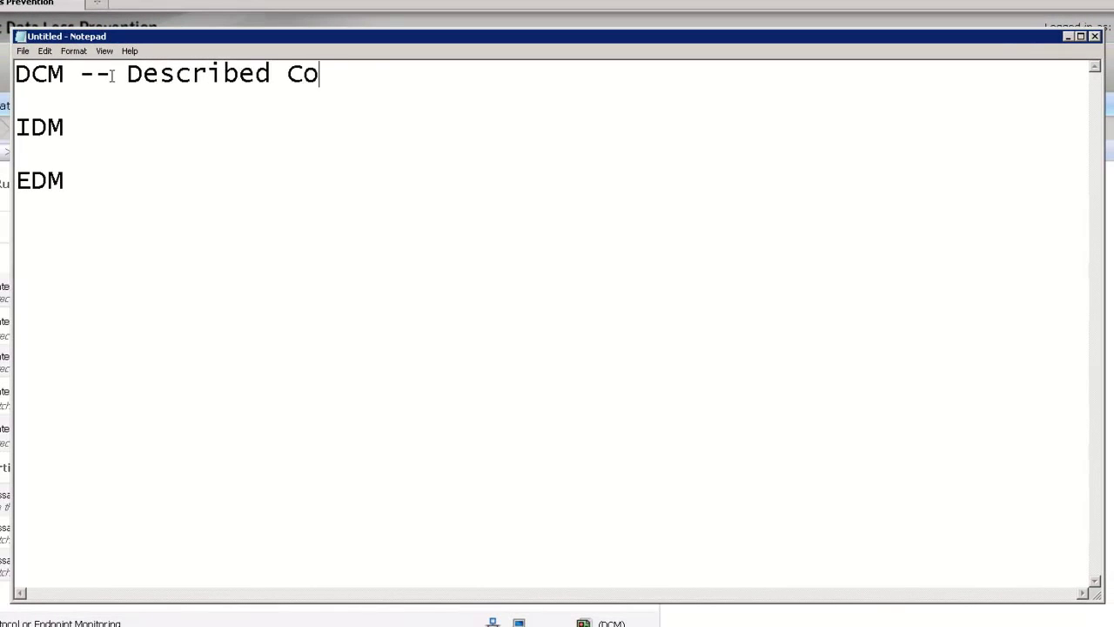
{"action": "type", "text": "ntent"}
{"action": "key", "text": "BackSpace"}
{"action": "key", "text": "BackSpace"}
{"action": "key", "text": "BackSpace"}
{"action": "type", "text": "tent "}
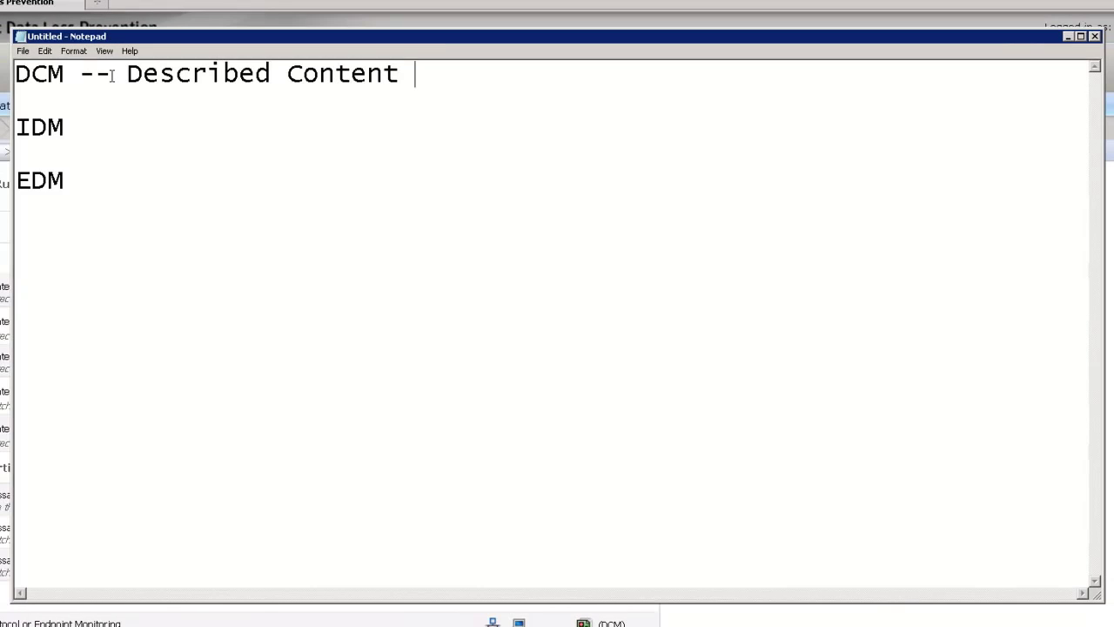
{"action": "type", "text": "Match"}
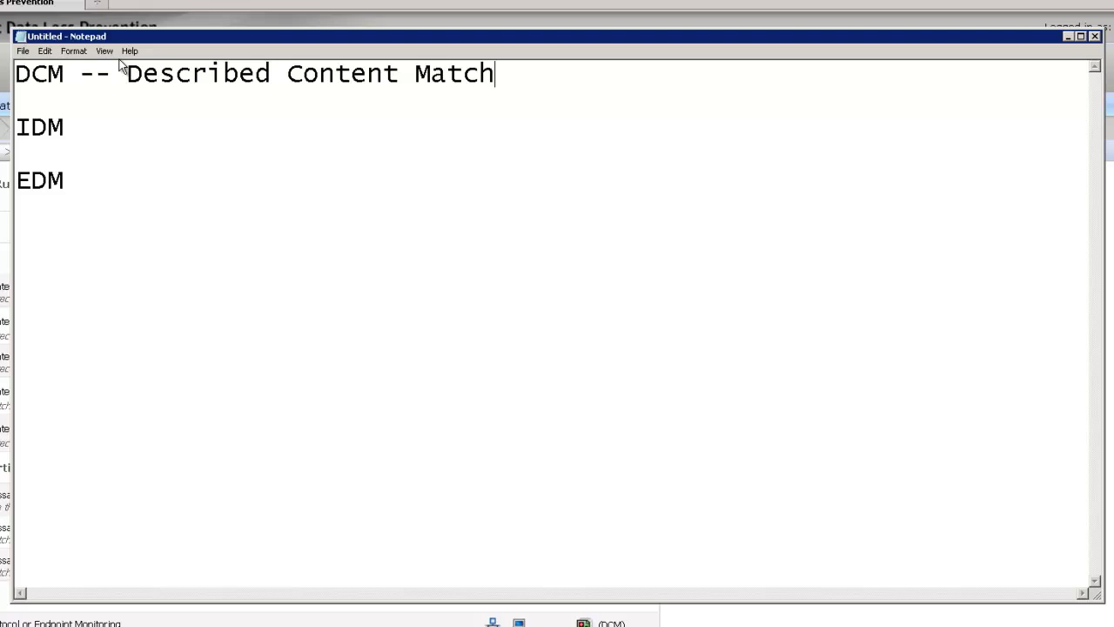
- Annotate IDM as '-- Index Data Match -- unstructured data' in the Notepad note
{"action": "left_click", "coordinate": [82, 122]}
{"action": "type", "text": "-- Index Data Match"}
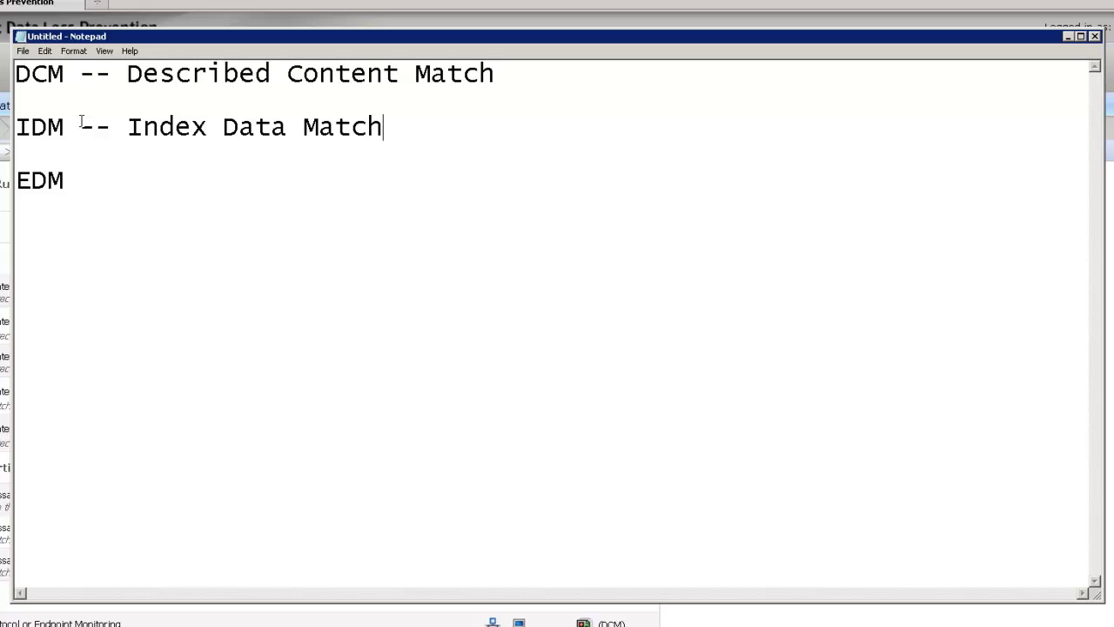
{"action": "type", "text": "-- unstruct"}
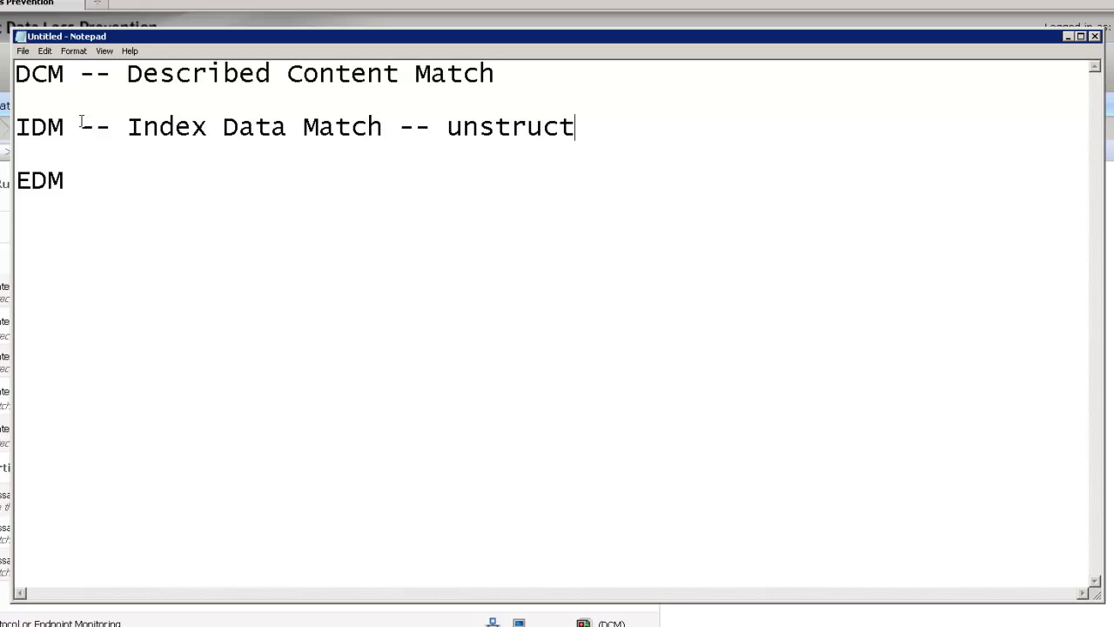
{"action": "type", "text": "ured data"}
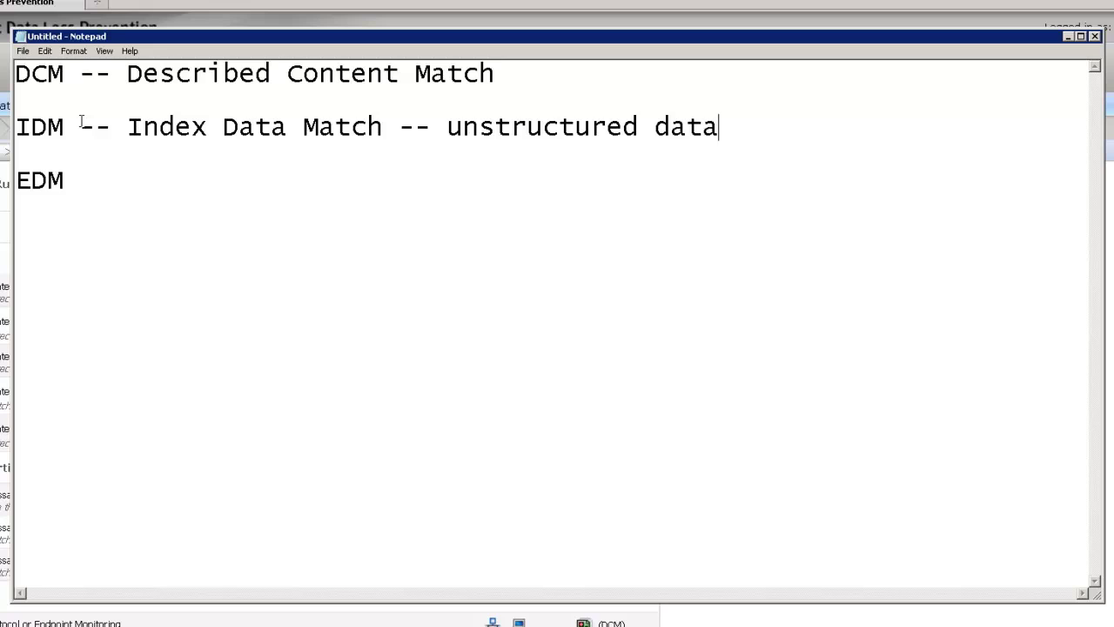
{"action": "key", "text": "Down"}
{"action": "key", "text": "Down"}
- Annotate EDM as '-- Exact Data Match -- structured data', then return to the DLP console
{"action": "key", "text": "End"}
{"action": "type", "text": "-- Exact Data Match -- structured data"}
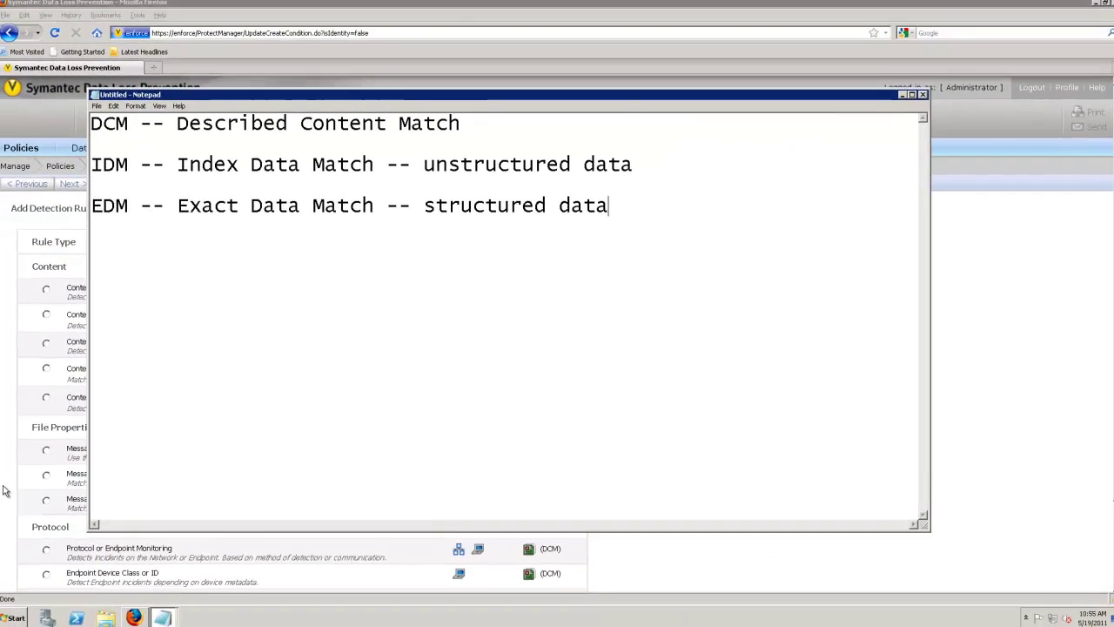
{"action": "left_click", "coordinate": [7, 487]}
- Start a Content Matches Data Identifier rule using Credit Card Number and proceed to its settings
{"action": "scroll", "coordinate": [3, 487], "scroll_direction": "down", "scroll_amount": 2}
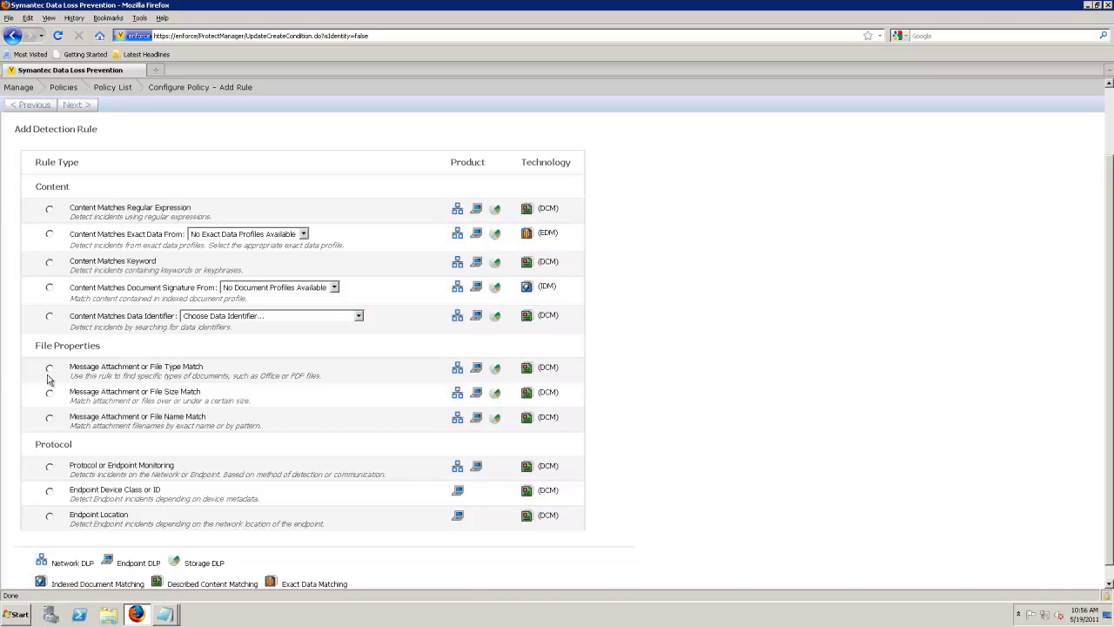
{"action": "left_click", "coordinate": [49, 316]}
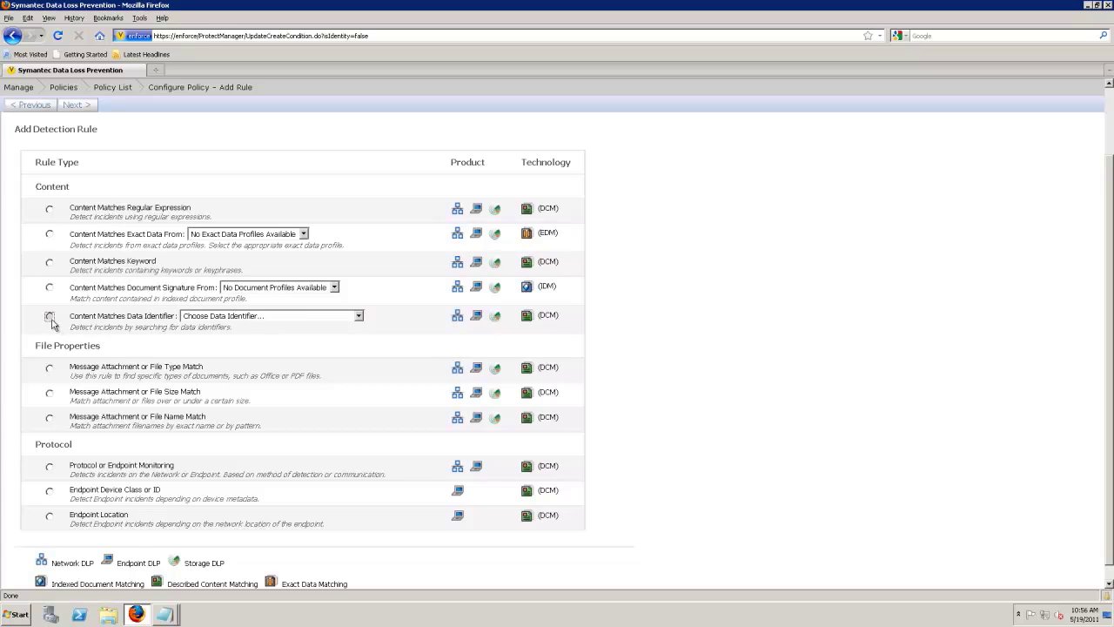
{"action": "left_click", "coordinate": [265, 317]}
{"action": "scroll", "coordinate": [268, 348], "scroll_direction": "down", "scroll_amount": 2}
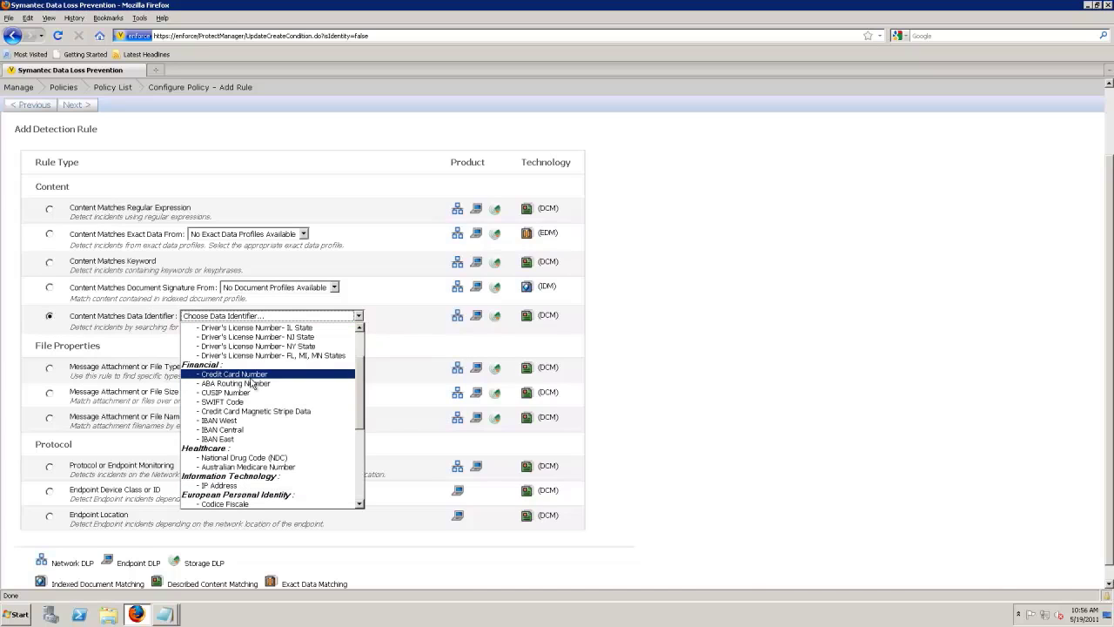
{"action": "left_click", "coordinate": [240, 374]}
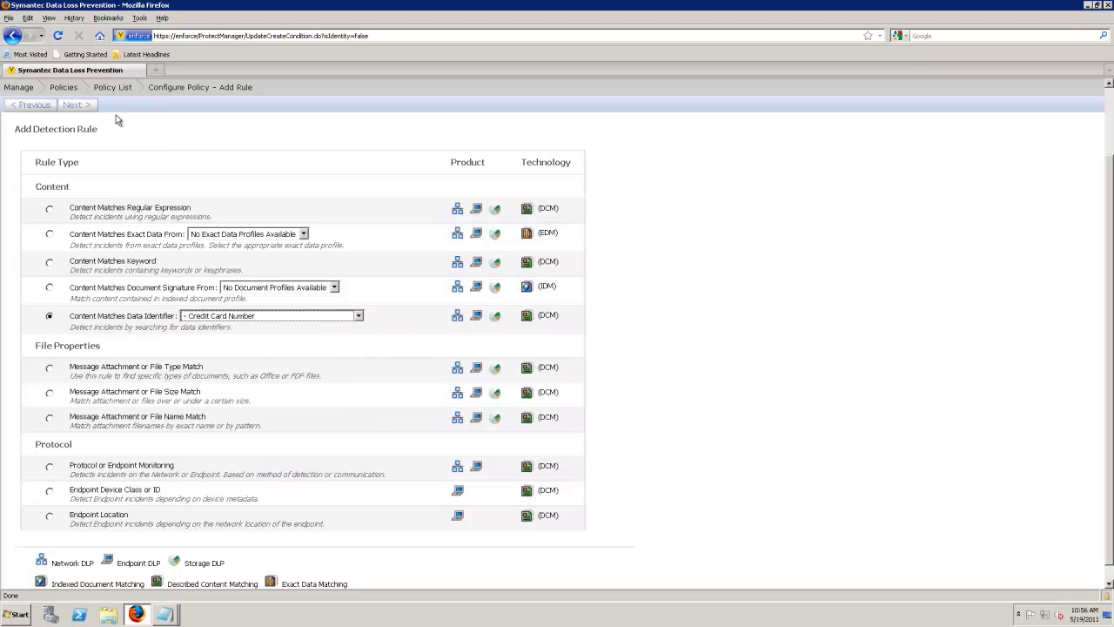
{"action": "left_click", "coordinate": [83, 105]}
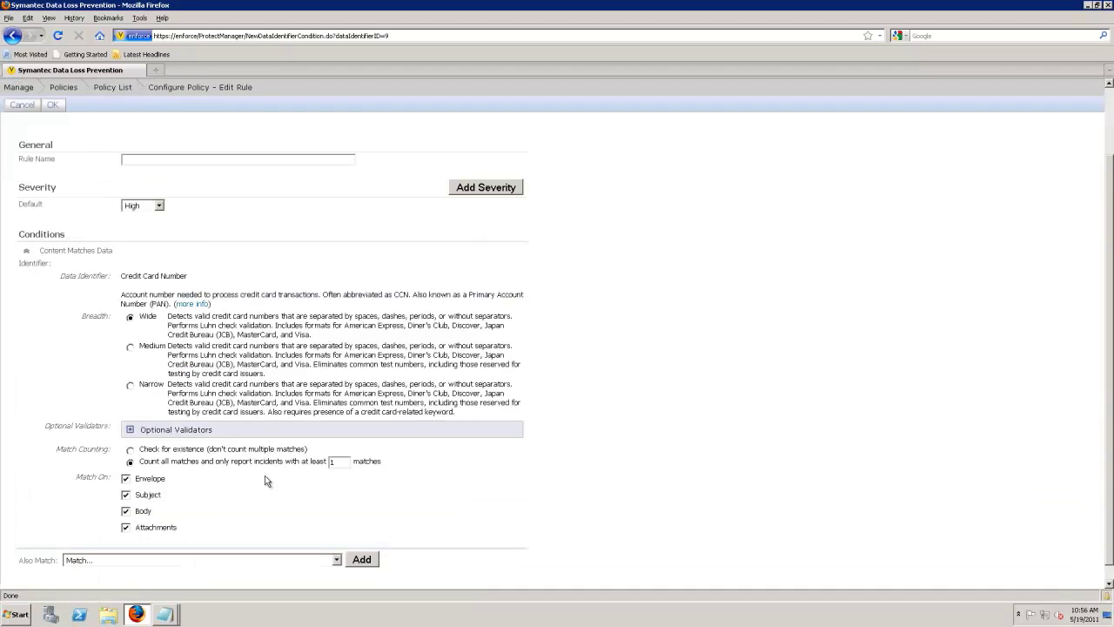
- Cancel the unsaved Credit Card Number rule and confirm discarding it
{"action": "scroll", "coordinate": [174, 349], "scroll_direction": "up", "scroll_amount": 3}
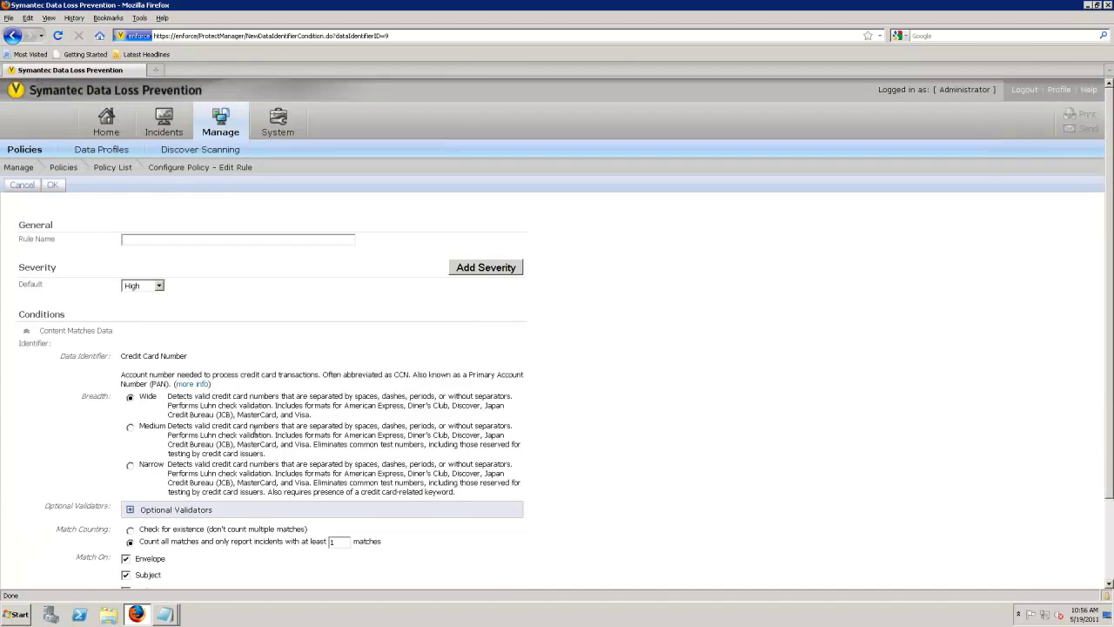
{"action": "left_click", "coordinate": [22, 184]}
{"action": "left_click", "coordinate": [530, 319]}
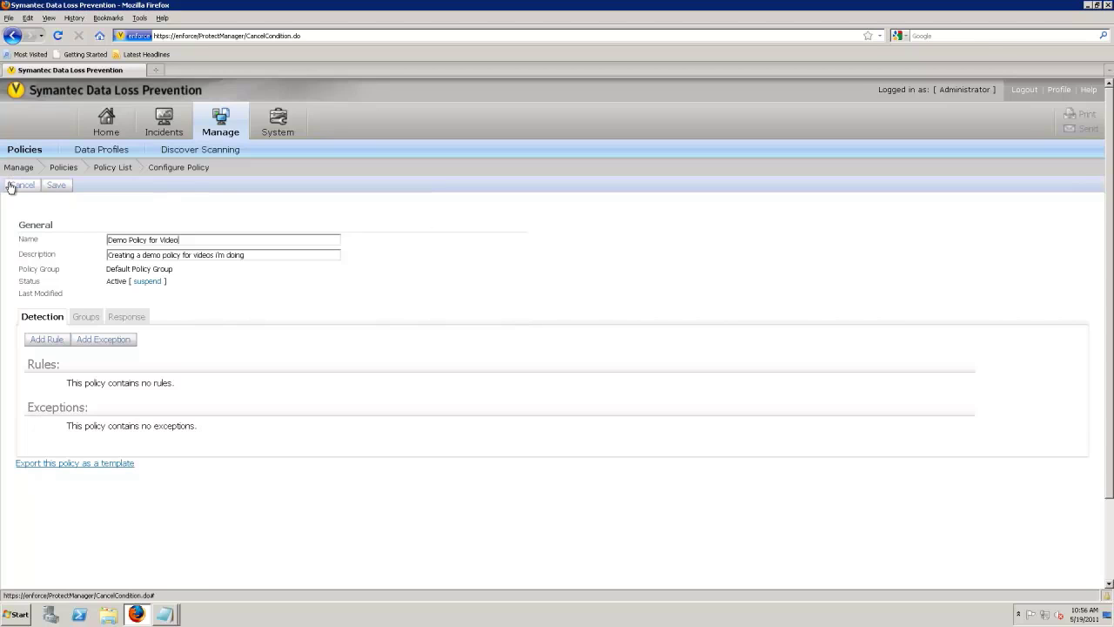
- Open the Add Detection Rule page for Demo Policy for Video again
{"action": "left_click", "coordinate": [34, 338]}
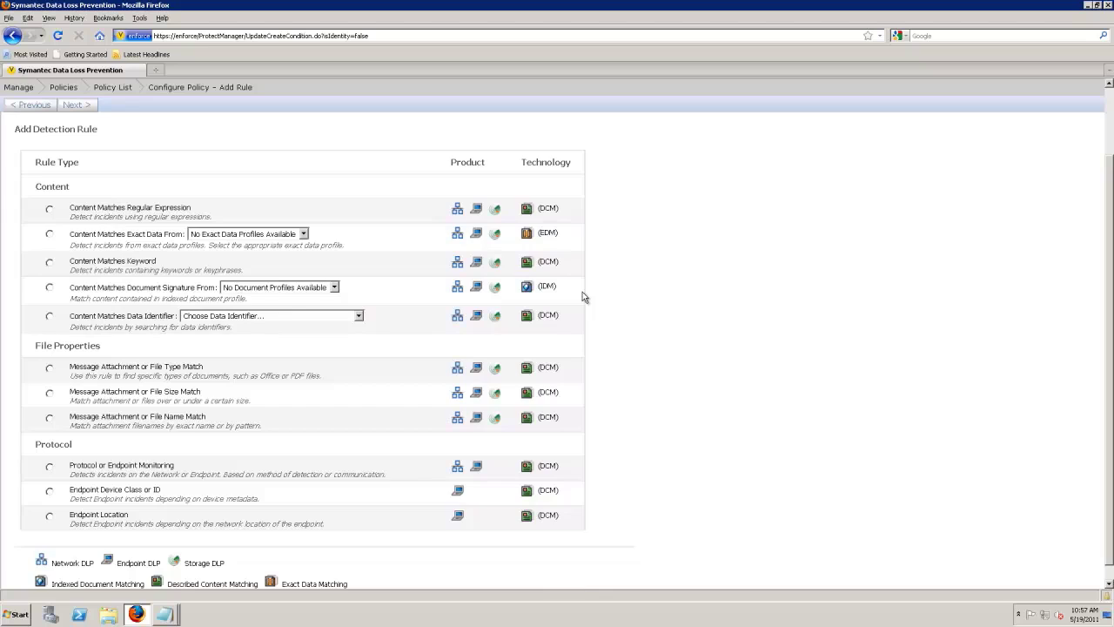
{"action": "scroll", "coordinate": [583, 294], "scroll_direction": "up", "scroll_amount": 2}
- Log out of the Enforce console and confirm the logoff to reach the 'Logoff Successful!' login page
{"action": "left_click", "coordinate": [1023, 90]}
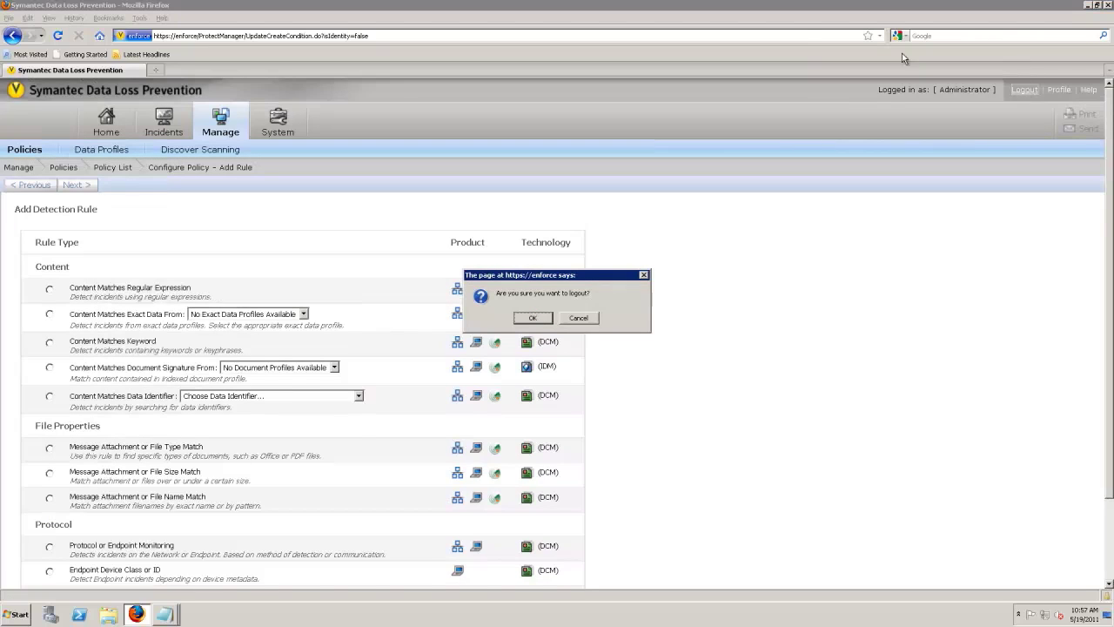
{"action": "left_click", "coordinate": [532, 318]}
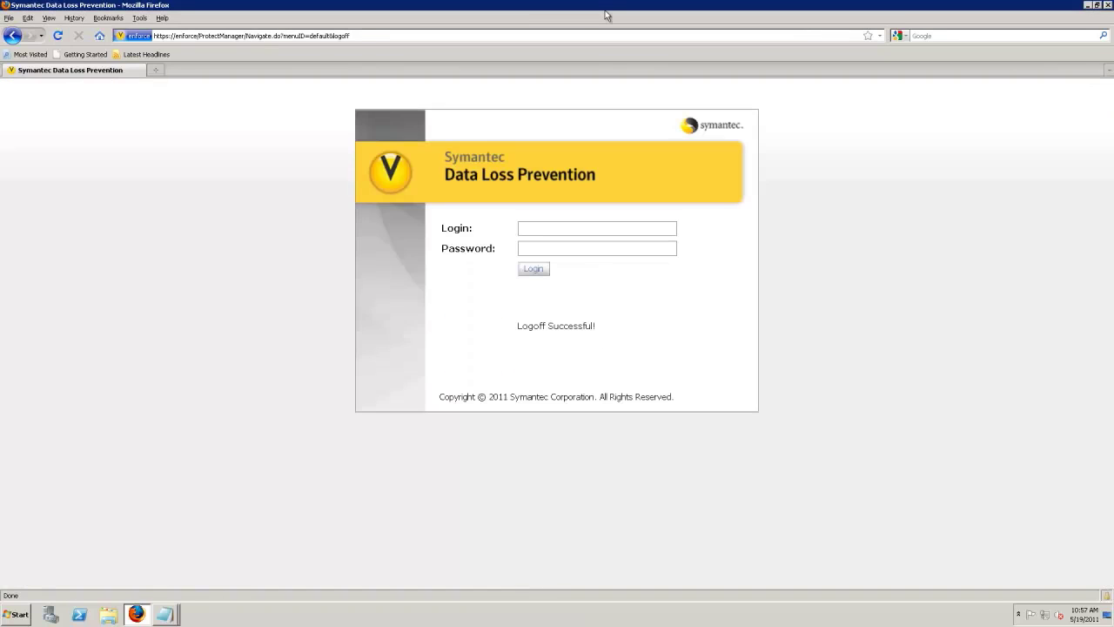